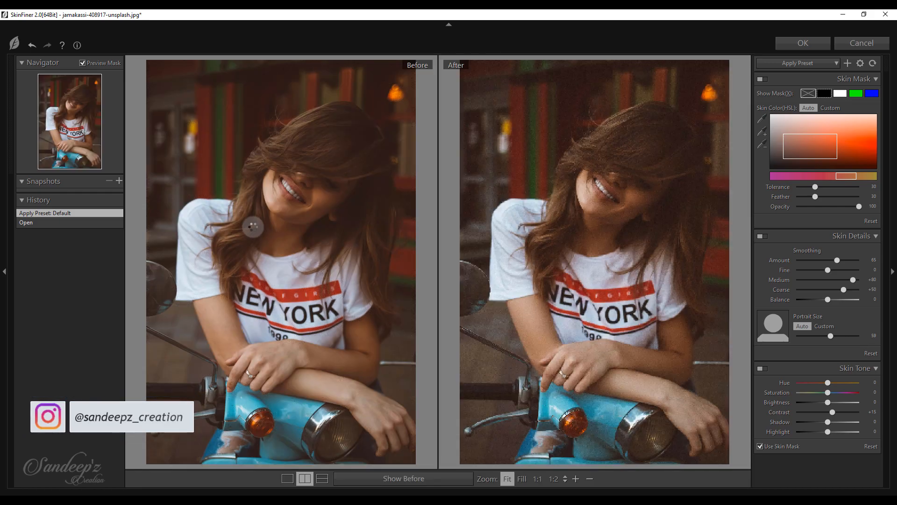
Apply the My Preference skin preset to the portrait, inspect the face at 1:1, and accept the retouch
left_click(781, 68)
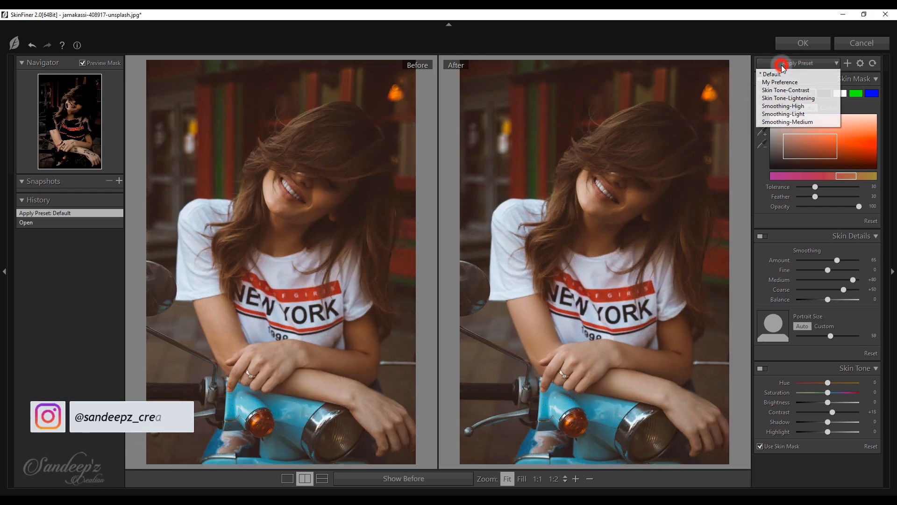
left_click(782, 81)
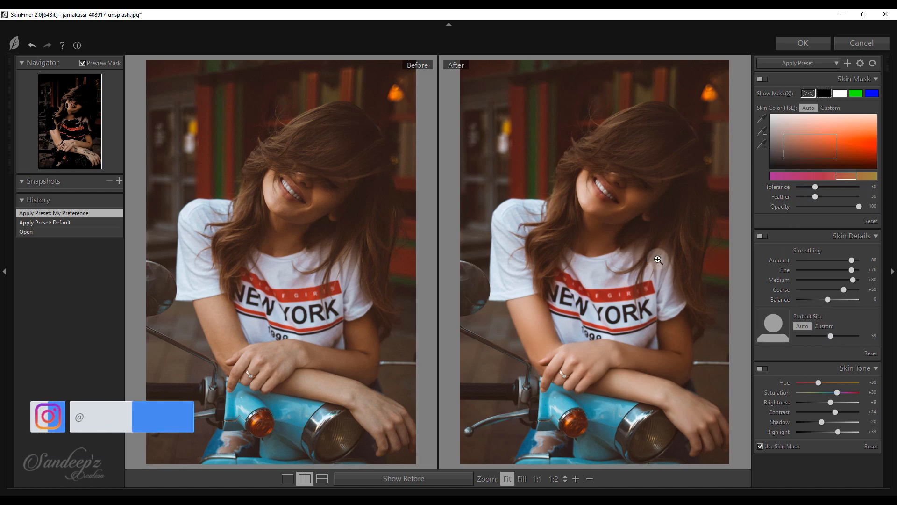
left_click(614, 192)
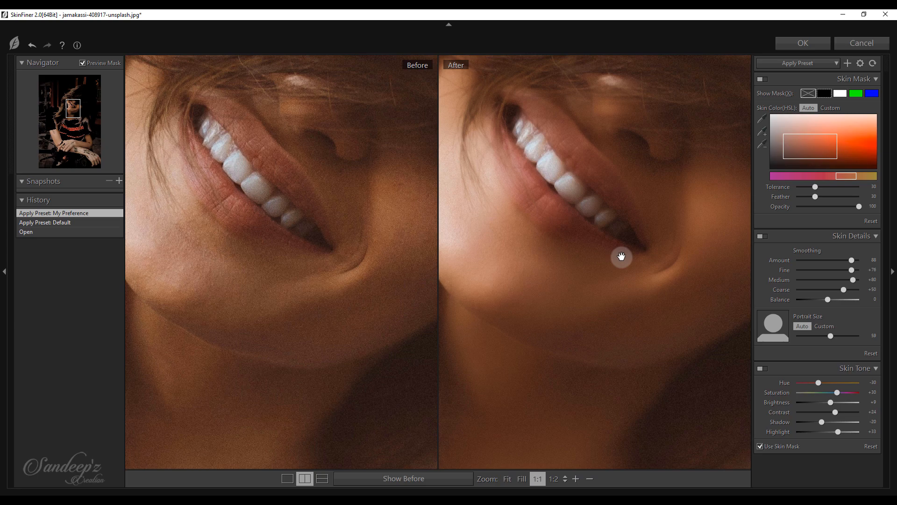
left_click(508, 478)
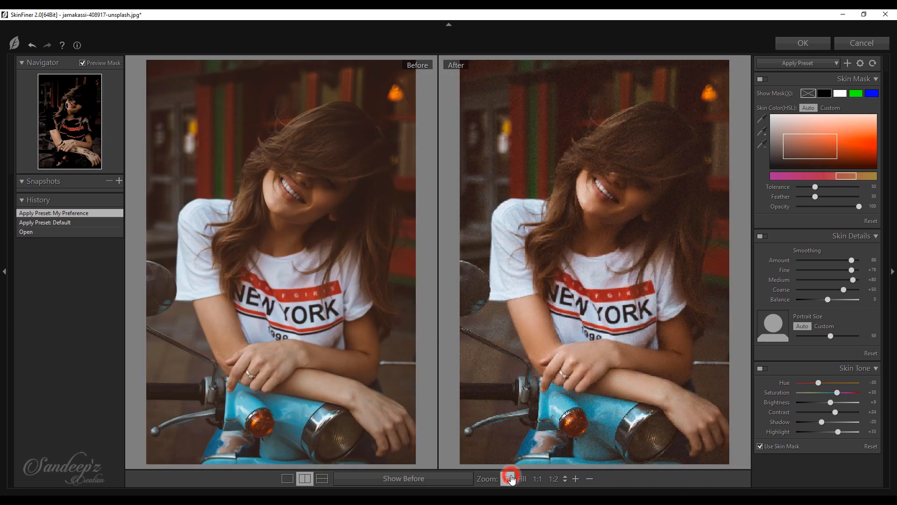
left_click(805, 51)
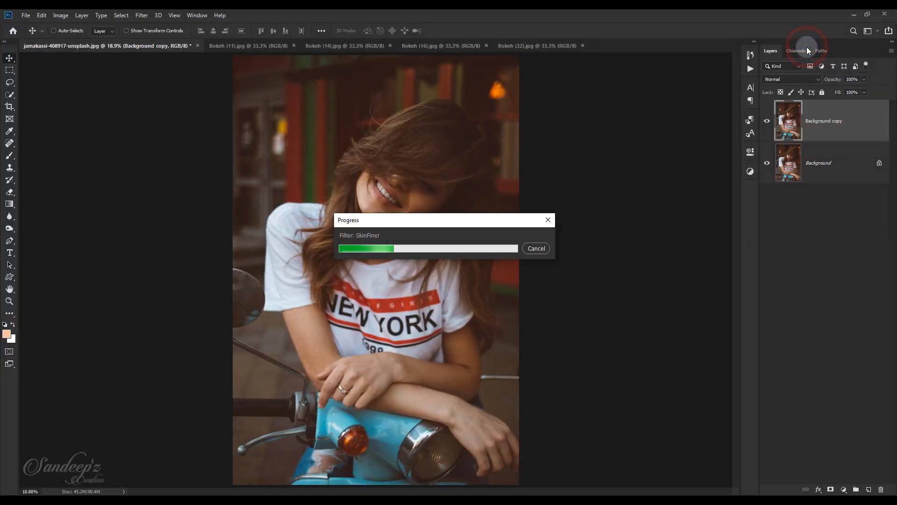
Compare the retouched Background copy layer with the original by toggling its visibility, and duplicate that layer
left_click(766, 121)
left_click(766, 121)
left_click(765, 121)
left_click(766, 121)
left_click_drag(851, 122, 872, 488)
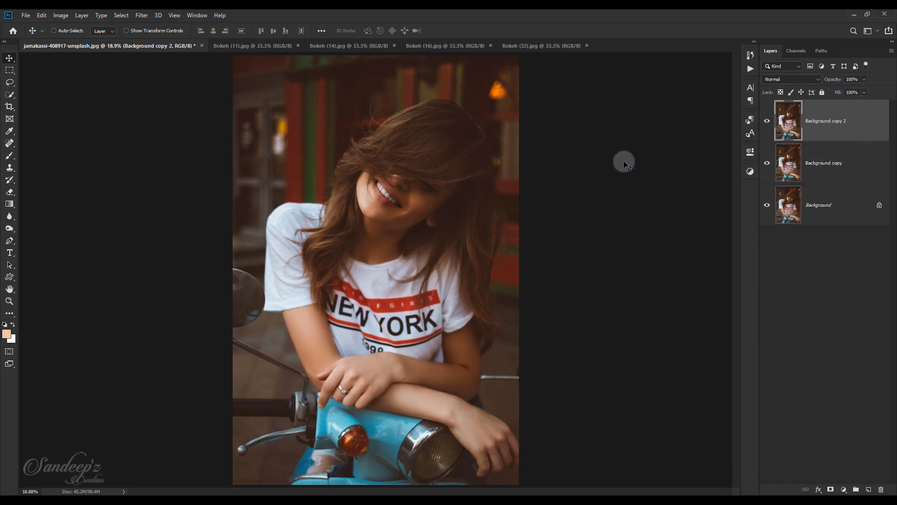
Open the Camera Raw Filter on the duplicate layer and calibrate Red Primary hue +100, Green Primary hue +100 and Blue Primary hue -100
left_click(142, 16)
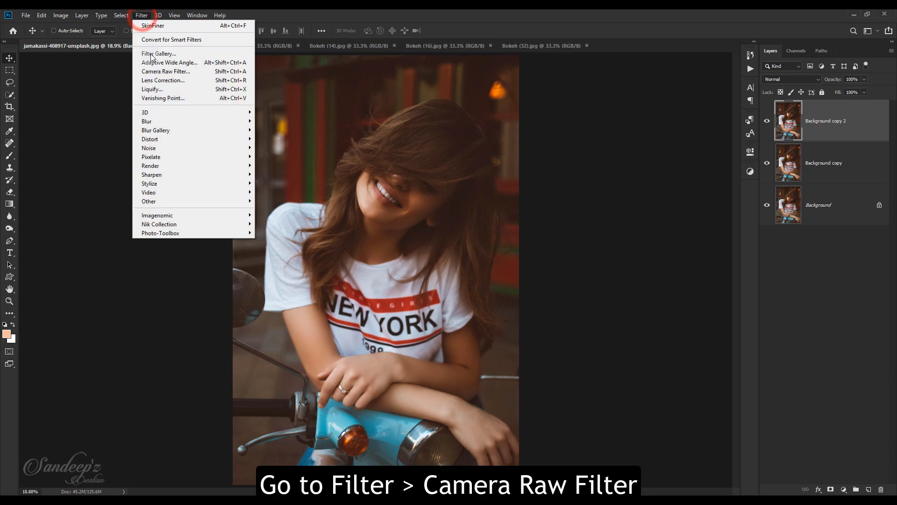
left_click(154, 71)
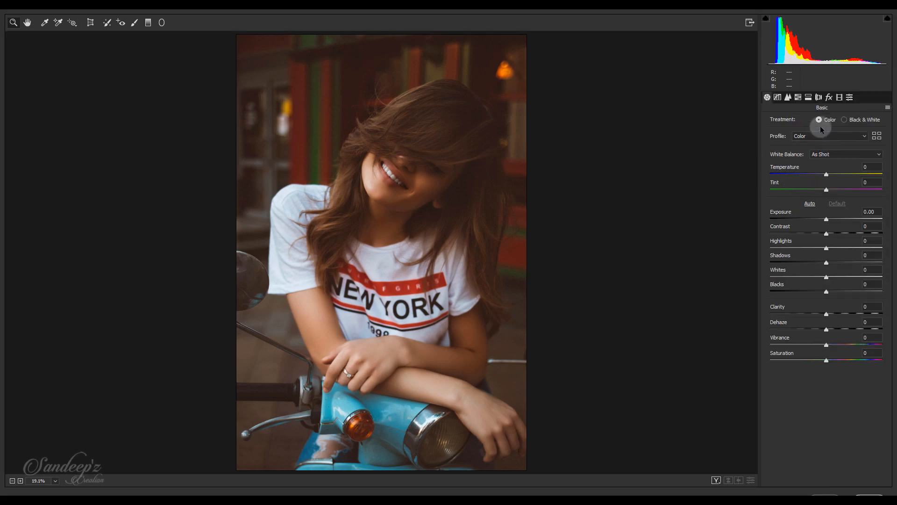
left_click(839, 98)
left_click_drag(826, 188, 891, 187)
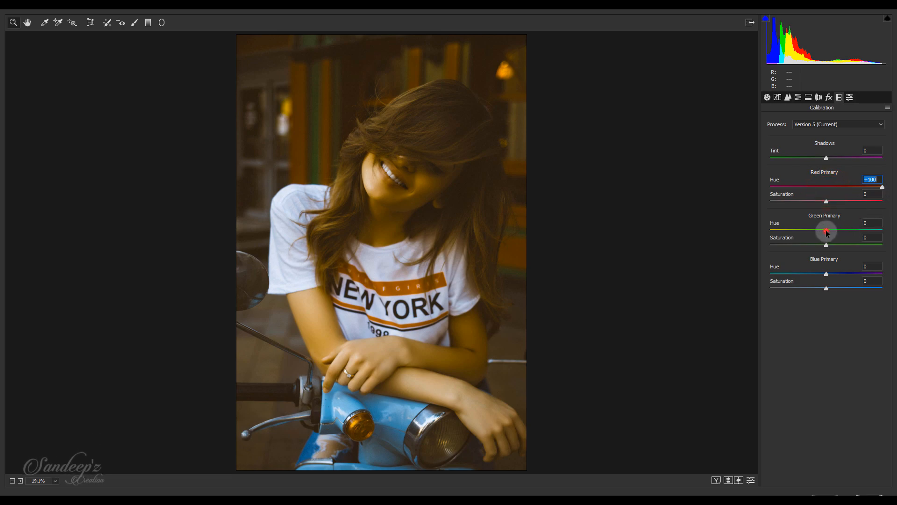
left_click_drag(875, 238, 892, 239)
left_click_drag(826, 274, 731, 275)
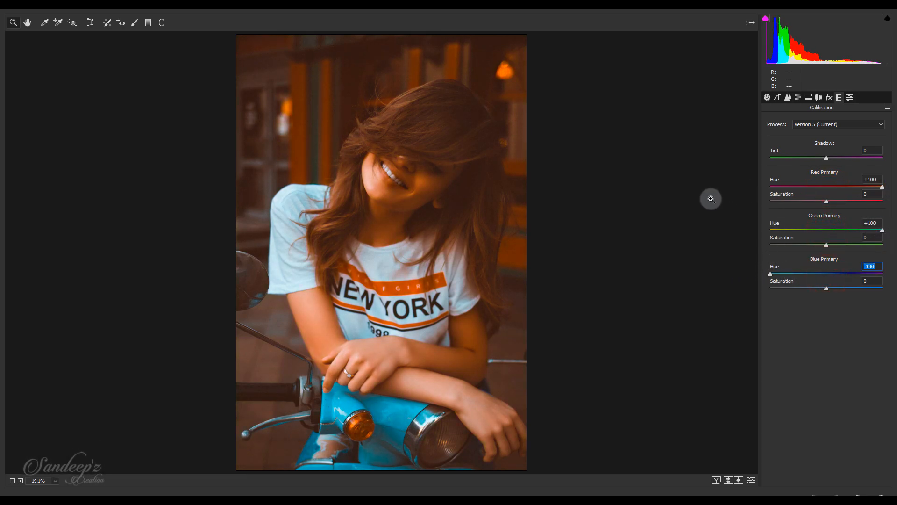
Set Exposure +0.75, Contrast +14, Highlights -11, Shadows +26, Whites -51, Blacks -26, Clarity +23, Vibrance +78 and Saturation -11, and compare before and after
left_click(767, 97)
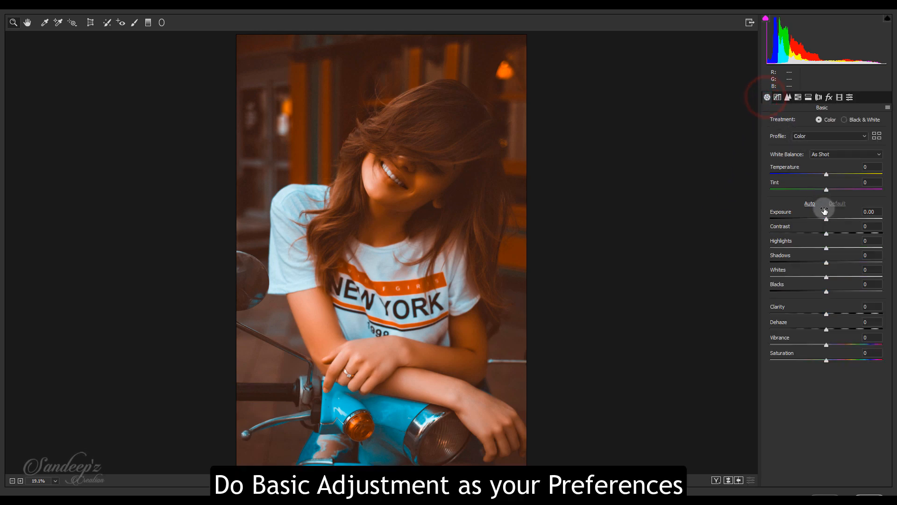
left_click_drag(826, 219, 839, 313)
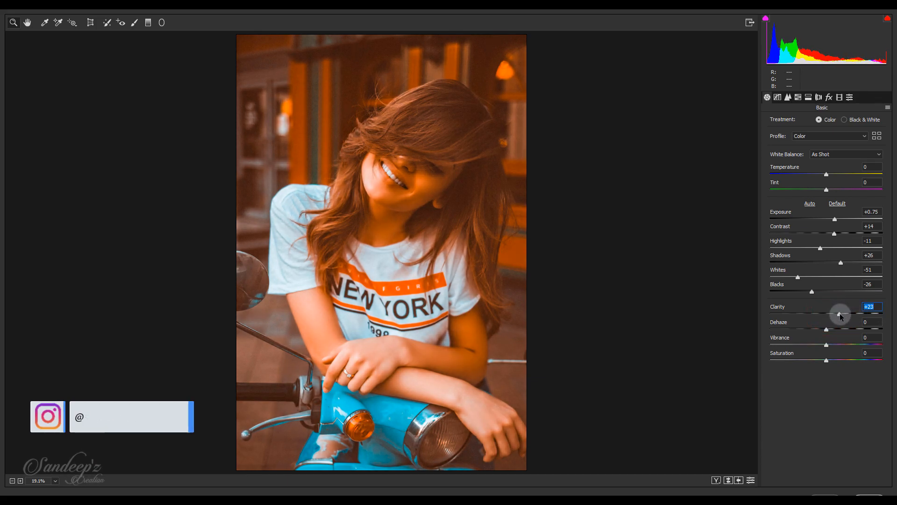
mouse_move(858, 347)
left_mouse_down()
mouse_move(888, 346)
mouse_move(871, 348)
left_mouse_up()
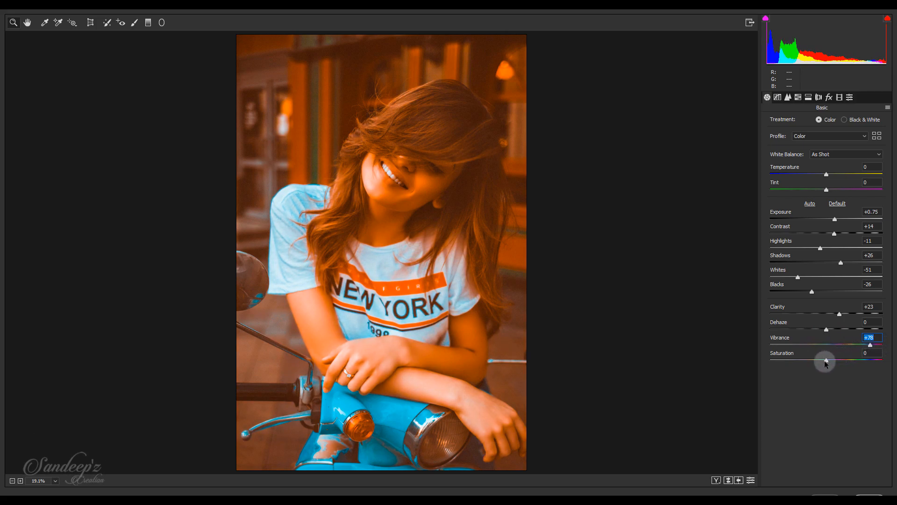
left_click_drag(822, 363, 817, 361)
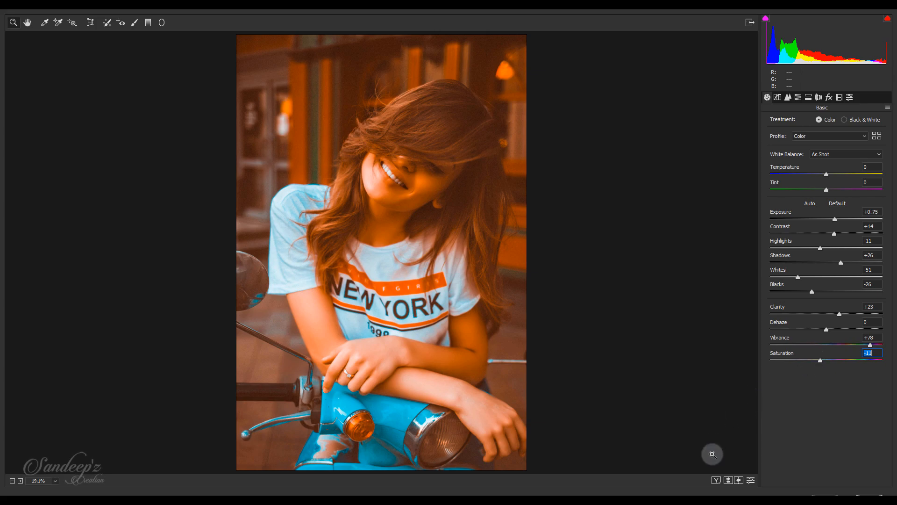
left_click(715, 480)
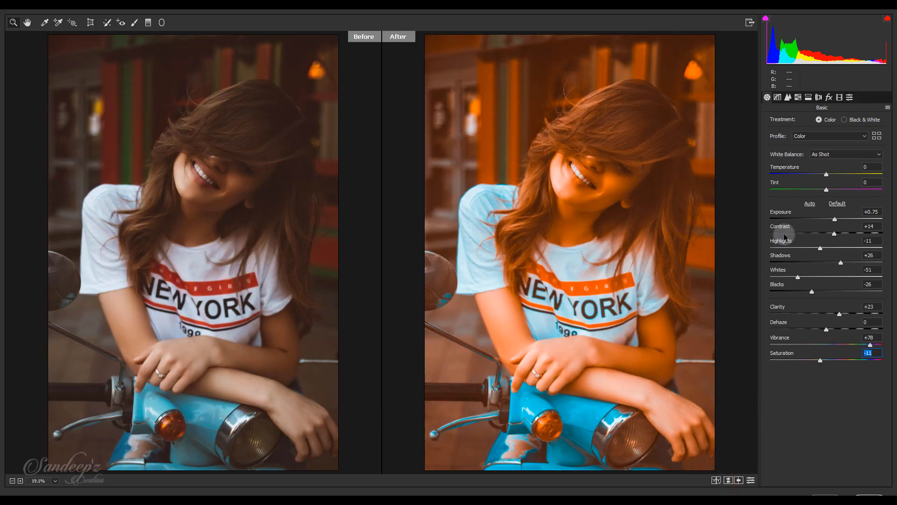
left_click(839, 96)
left_click(829, 96)
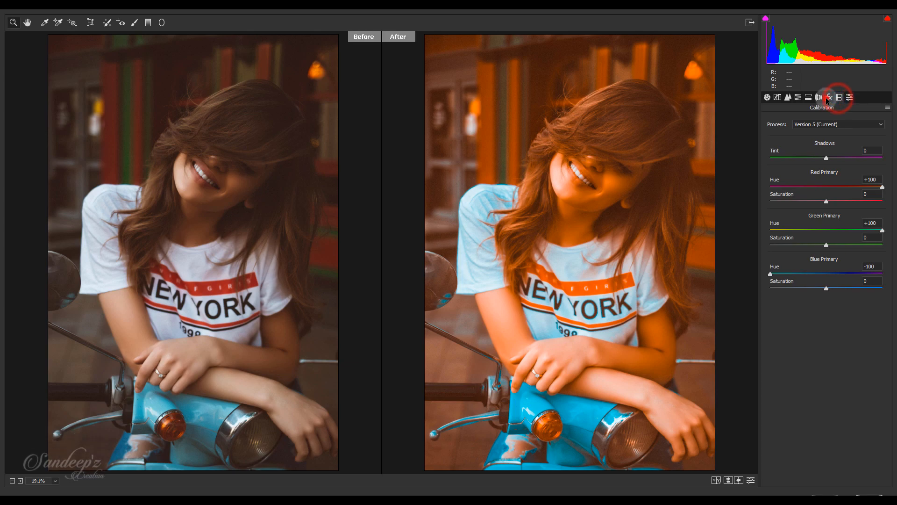
mouse_move(826, 218)
left_mouse_down()
mouse_move(817, 219)
mouse_move(828, 219)
left_mouse_up()
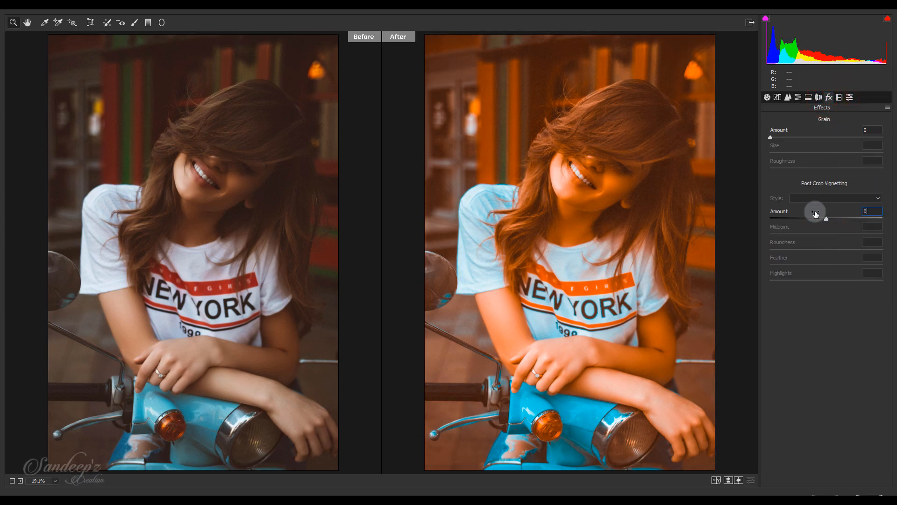
Draw a radial filter over the model, enlarge and rotate its ellipse, and centre it in the photo's upper-left area
left_click(162, 23)
left_click_drag(542, 185, 634, 335)
left_click_drag(693, 186, 672, 106)
left_click_drag(542, 184, 472, 95)
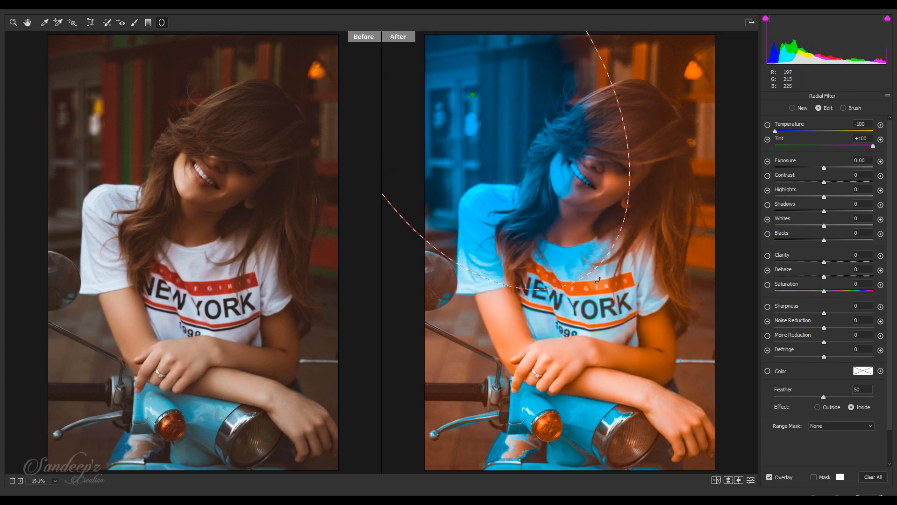
left_click_drag(584, 276, 681, 439)
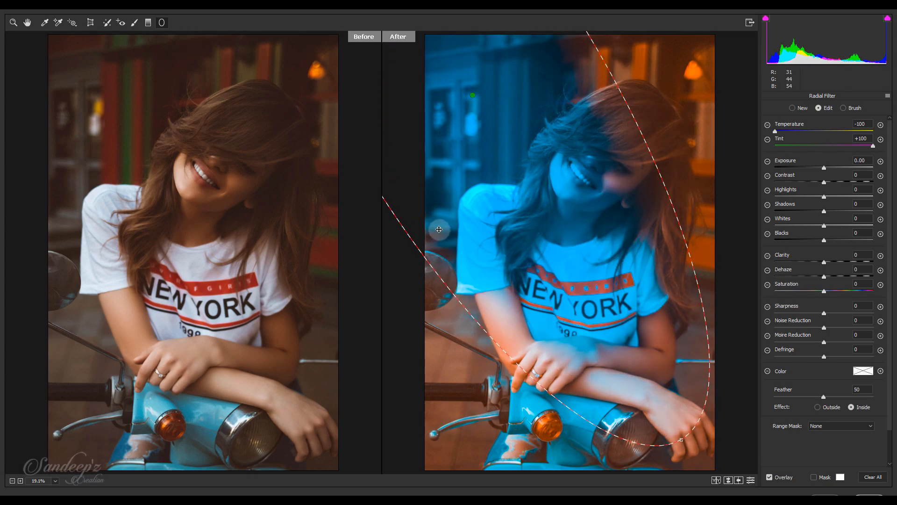
left_click_drag(472, 95, 514, 207)
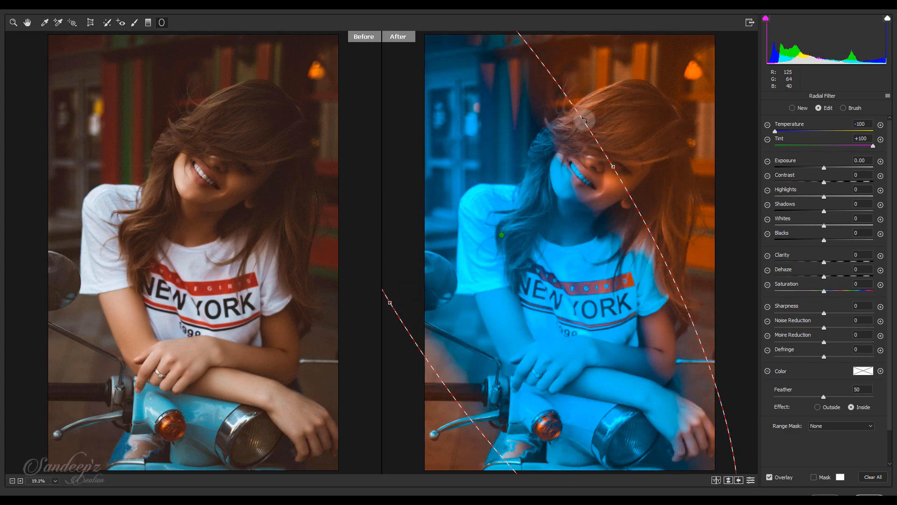
left_click_drag(613, 166, 639, 151)
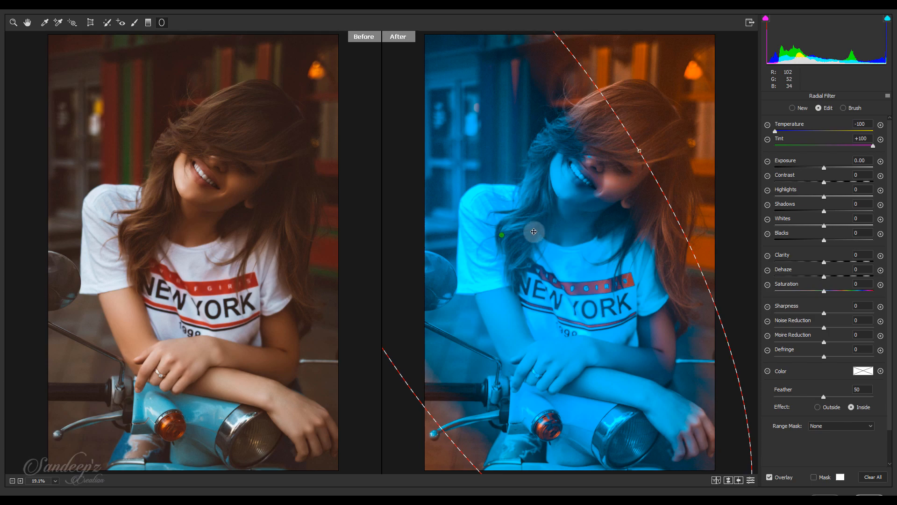
left_click_drag(498, 236, 445, 101)
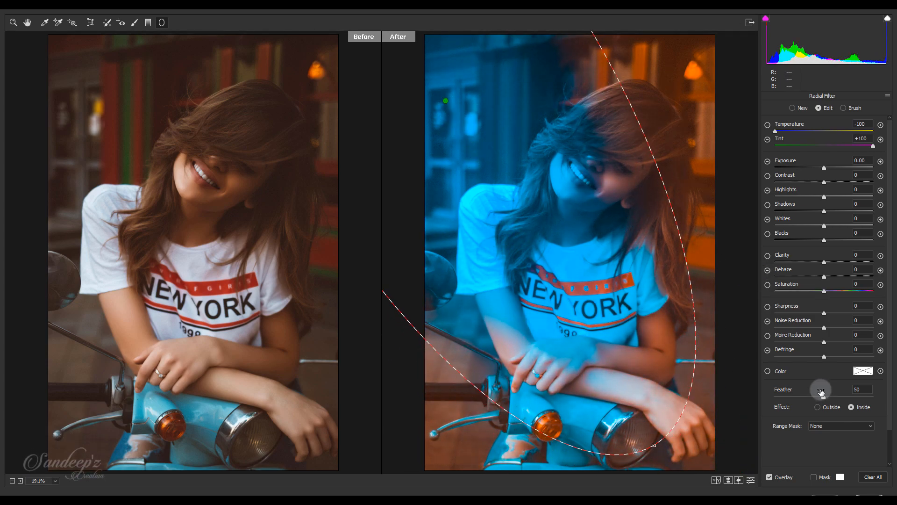
Make the radial filter affect the outside of the ellipse, with Temperature 0, Tint 0 and Exposure -0.70
left_click(817, 407)
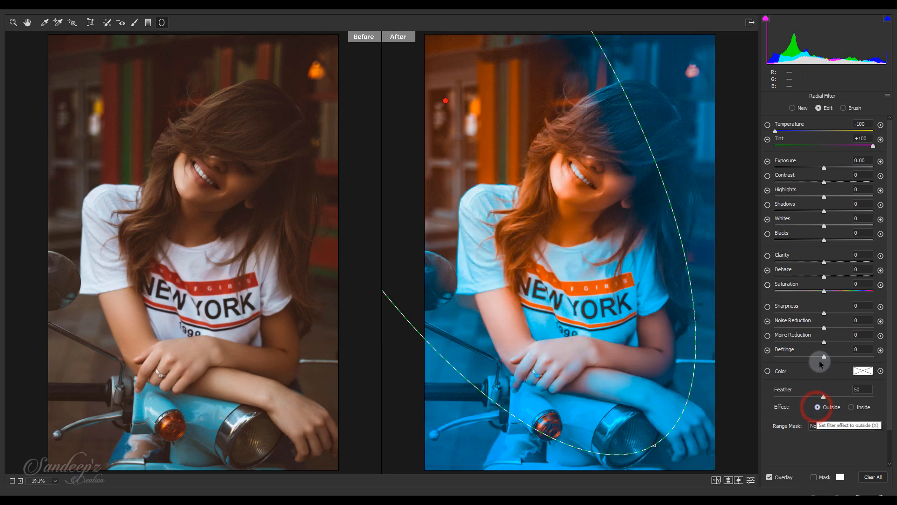
type("0")
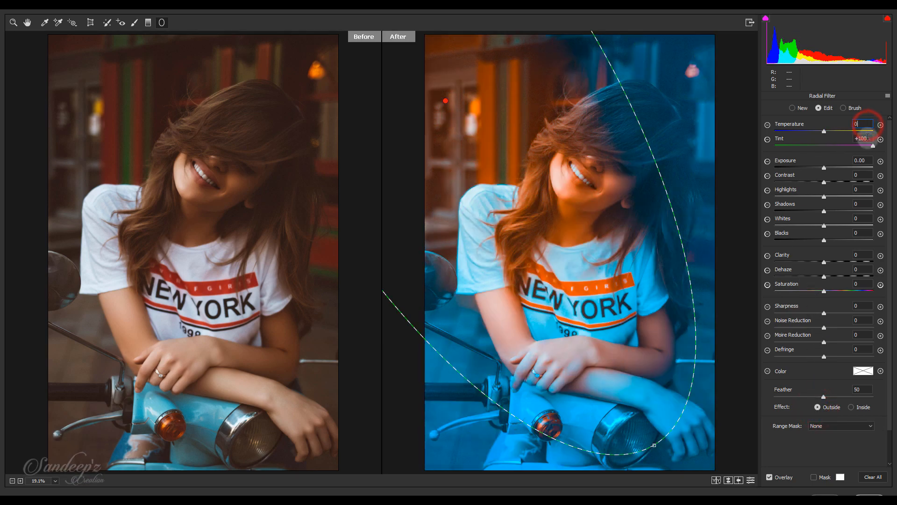
key("Tab")
type("0")
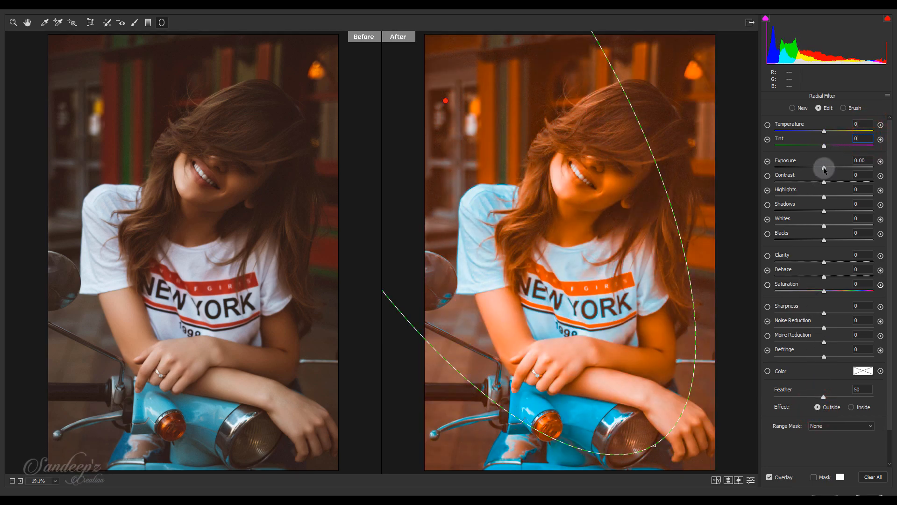
mouse_move(823, 168)
left_mouse_down()
mouse_move(807, 167)
mouse_move(816, 167)
left_mouse_up()
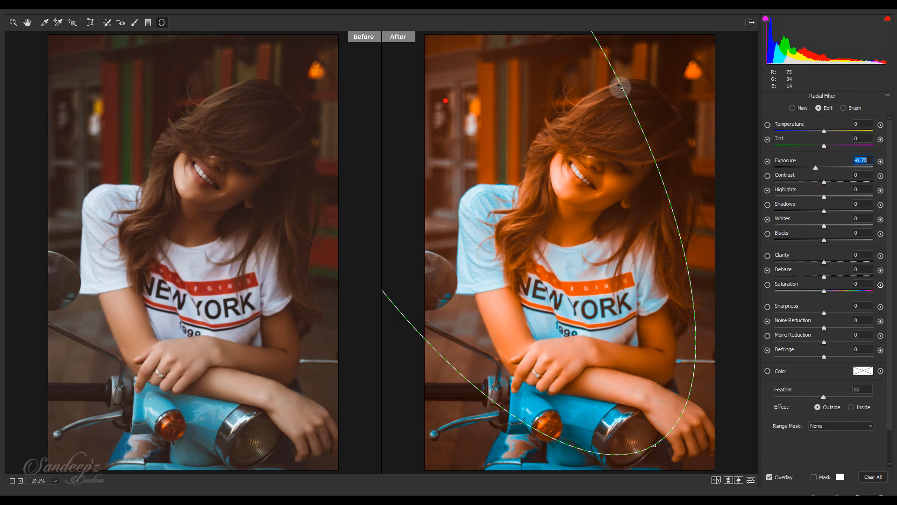
Rotate, resize and reposition the radial filter's ellipse around the model, centring it beyond the photo's upper-left edge, with Exposure -0.70
left_click_drag(621, 85, 634, 80)
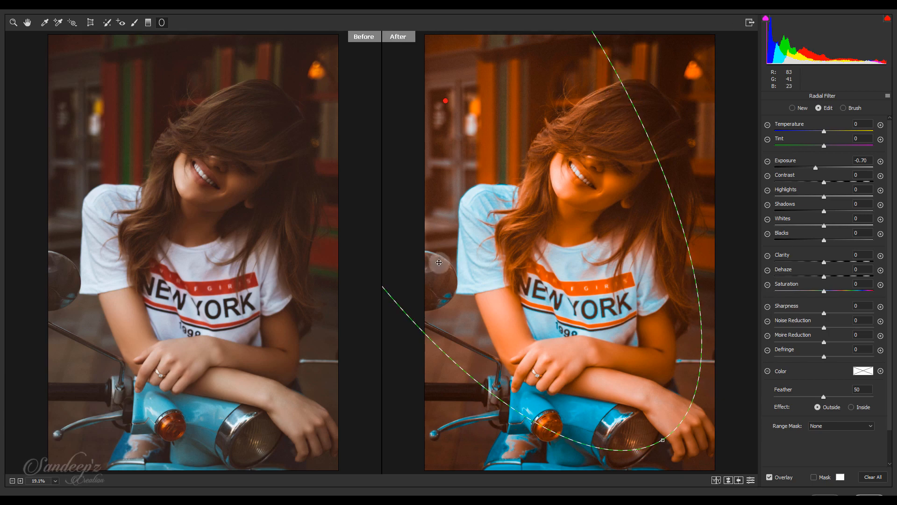
left_click_drag(472, 101, 466, 165)
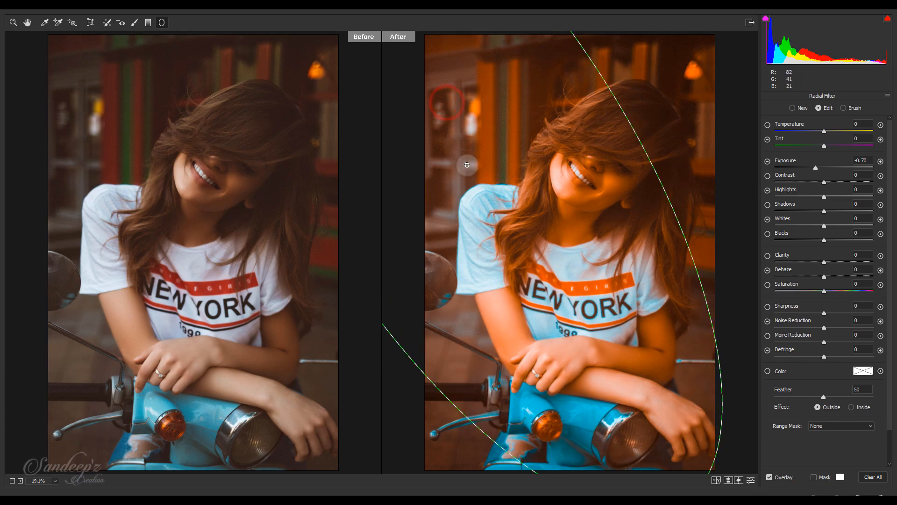
left_click_drag(603, 74, 637, 54)
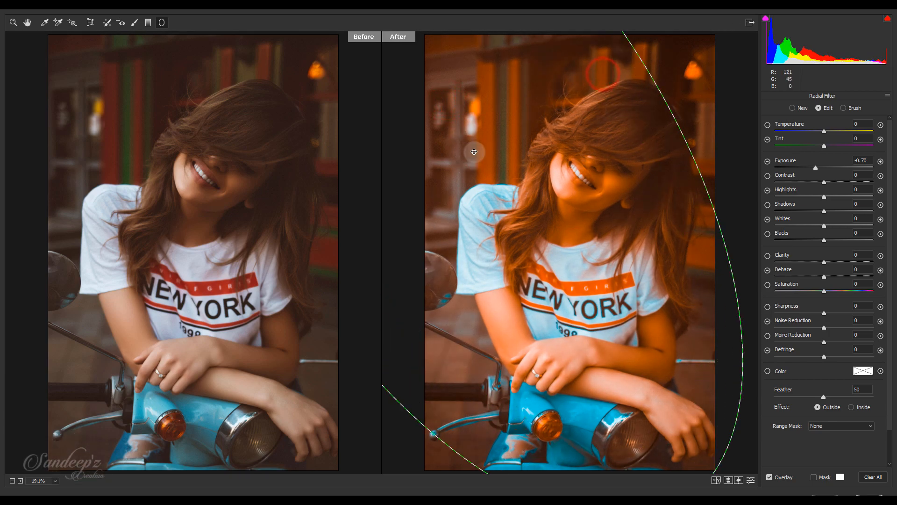
left_click_drag(463, 161, 418, 80)
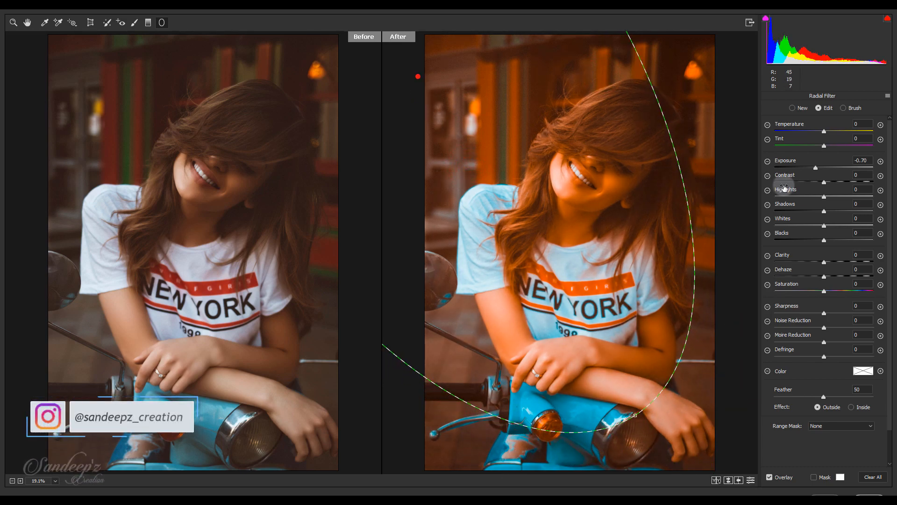
left_click(814, 167)
left_click_drag(814, 168, 811, 168)
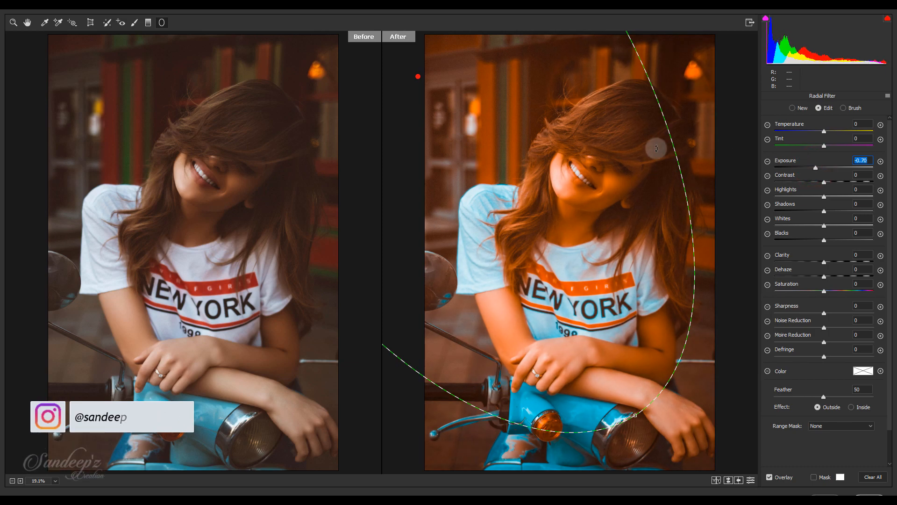
Leave the radial filter, lower the Red Primary saturation in the calibration settings, and apply the Camera Raw Filter
left_click(28, 24)
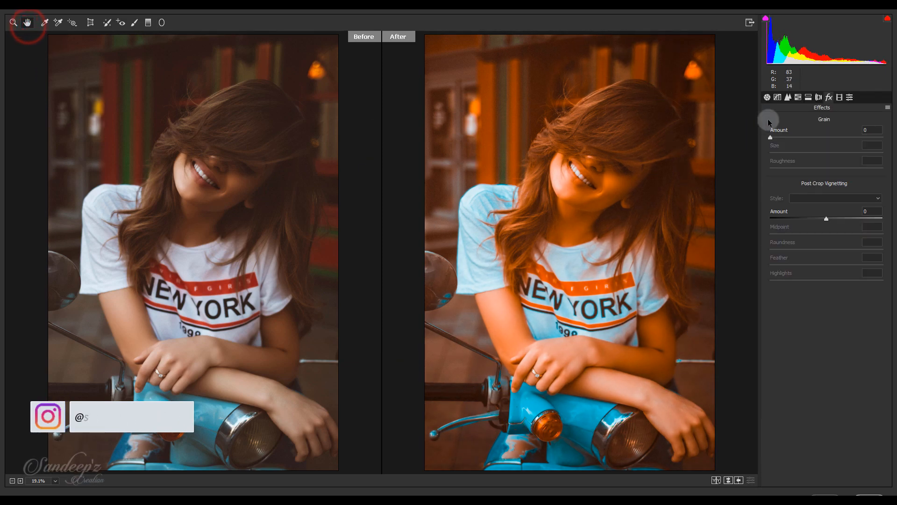
left_click(840, 97)
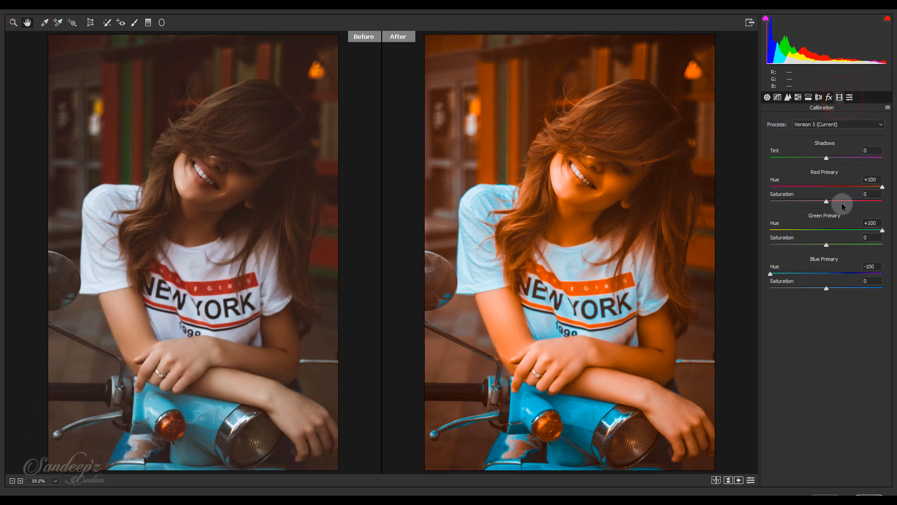
left_click_drag(828, 202, 812, 203)
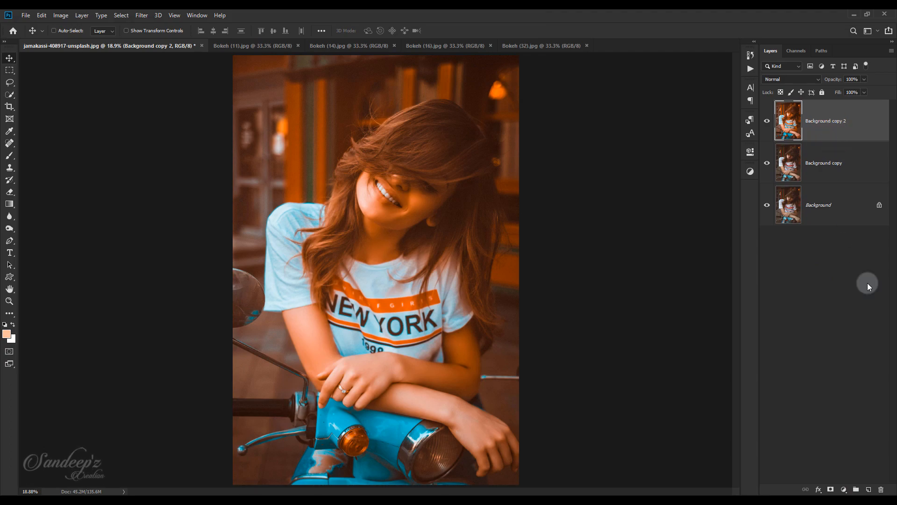
Create a new blank layer above Background copy 2 for the lens flare light
left_click(868, 489)
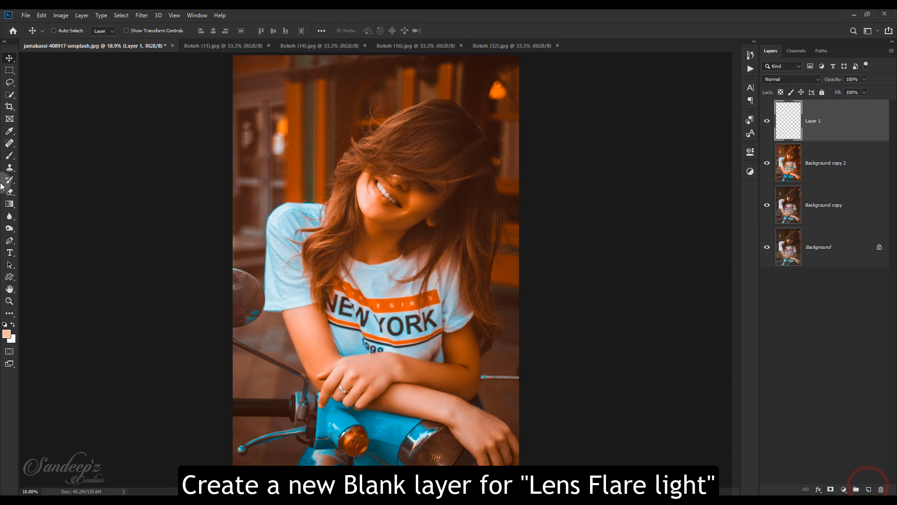
Set the foreground colour to saturated orange #ff5501 for painting with the Brush tool
left_click(10, 132)
left_click(6, 333)
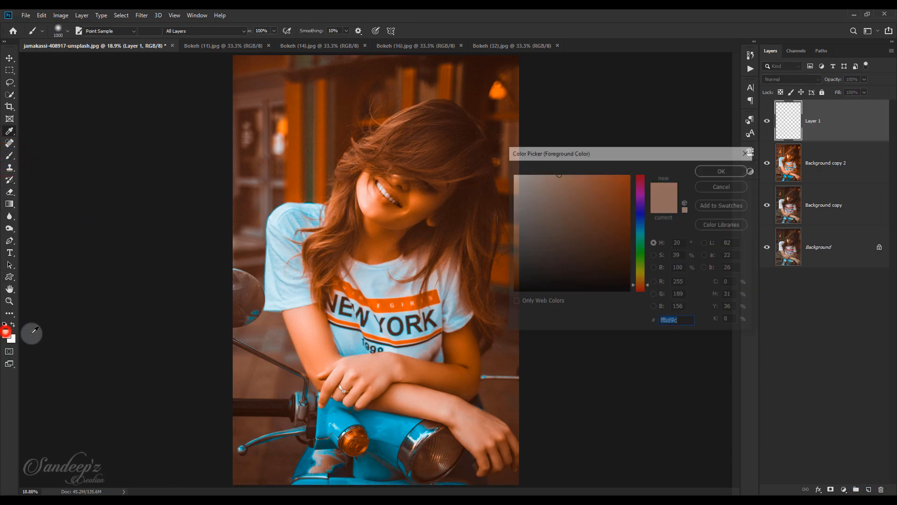
left_click_drag(605, 183, 630, 163)
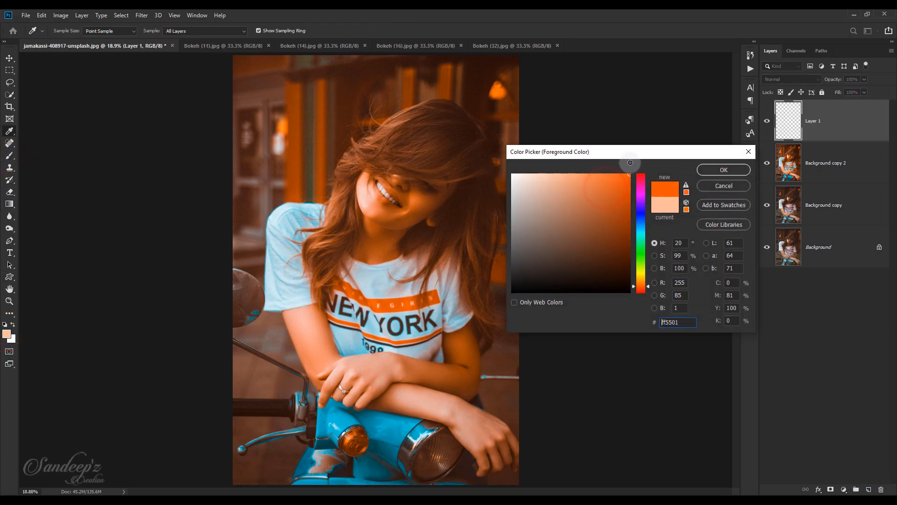
left_click(722, 170)
key("b")
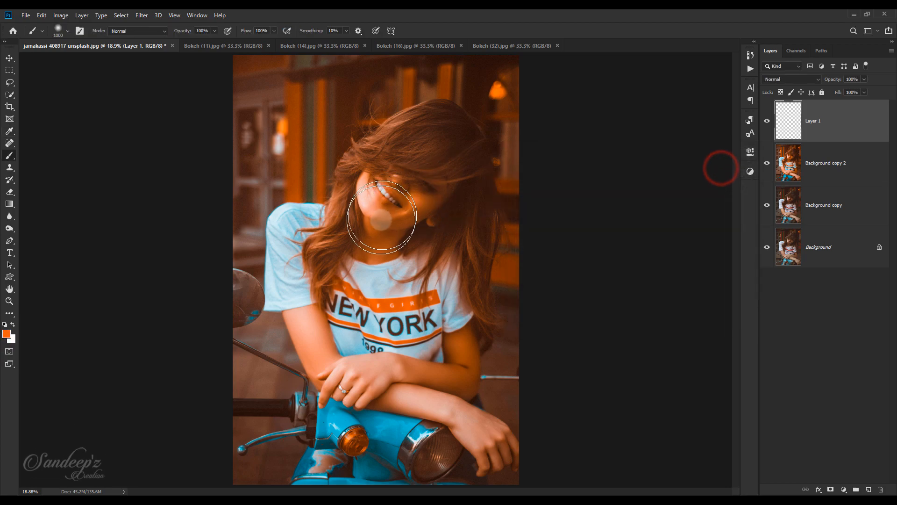
Paint a large soft orange glow over the model's face and neck on Layer 1, using brush sizes from about 1700 to 2500
key("bracketright")
key("bracketright")
key("bracketright")
key("bracketright")
key("bracketright")
key("bracketright")
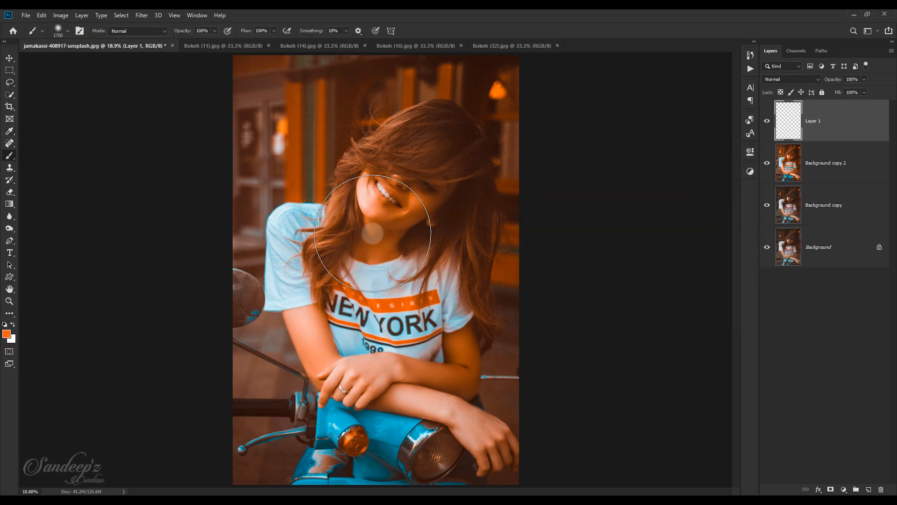
left_click(372, 233)
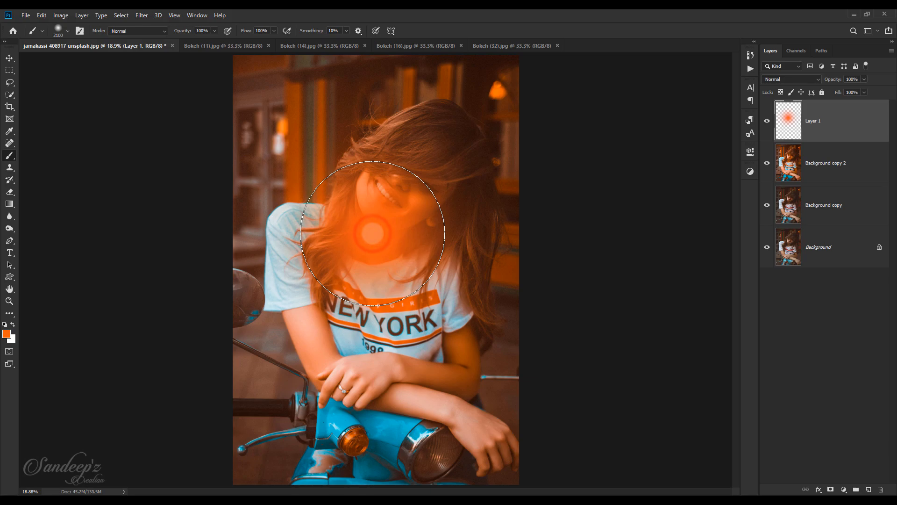
key("bracketright")
key("bracketright")
key("bracketright")
key("bracketright")
left_click(372, 233)
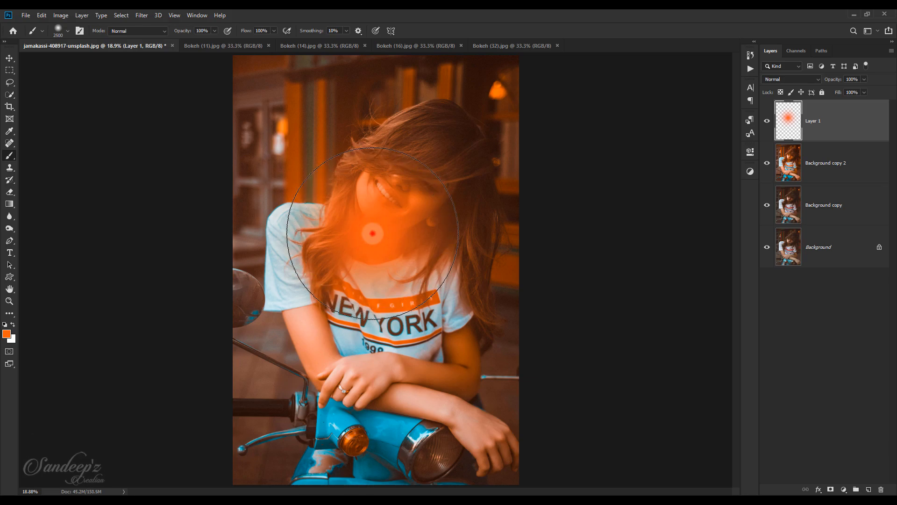
key("bracketleft")
key("bracketleft")
key("bracketleft")
key("bracketleft")
key("bracketleft")
key("bracketleft")
key("bracketleft")
key("bracketleft")
key("bracketleft")
key("bracketleft")
key("bracketleft")
key("bracketleft")
key("bracketleft")
left_click(372, 233)
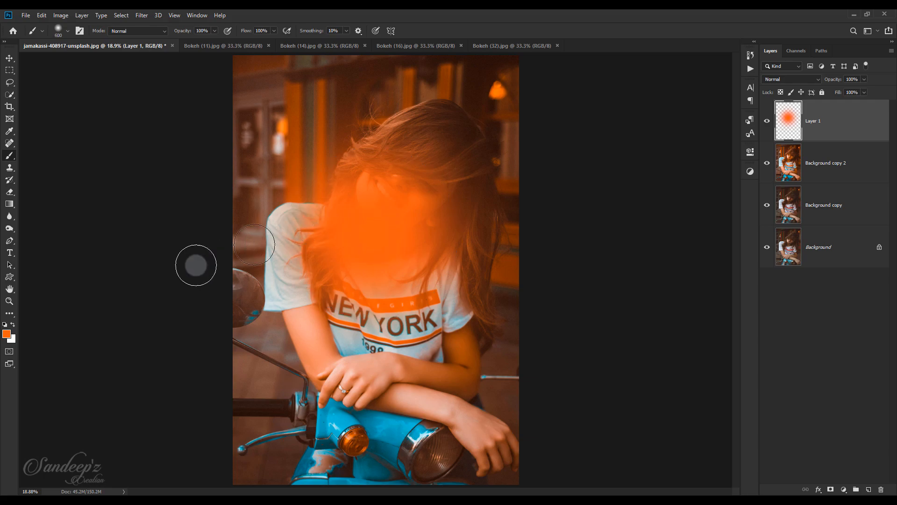
Set the foreground colour to light peach #ffab81 and paint a small soft highlight in the centre of the orange glow
left_click(6, 333)
left_click_drag(583, 177, 562, 178)
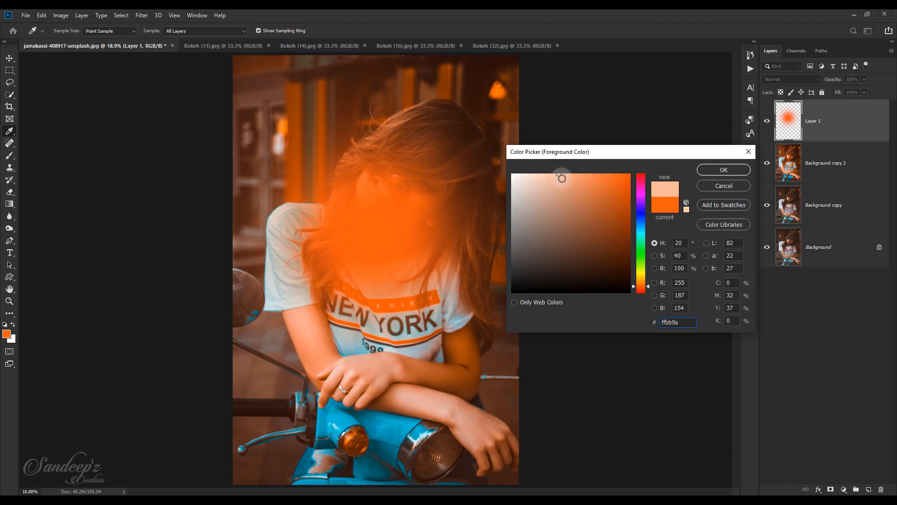
left_click(711, 169)
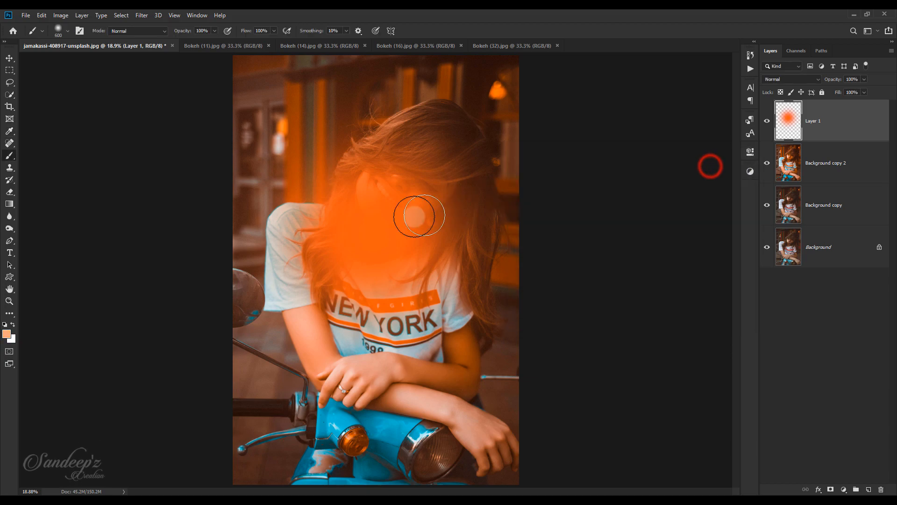
left_click(377, 229)
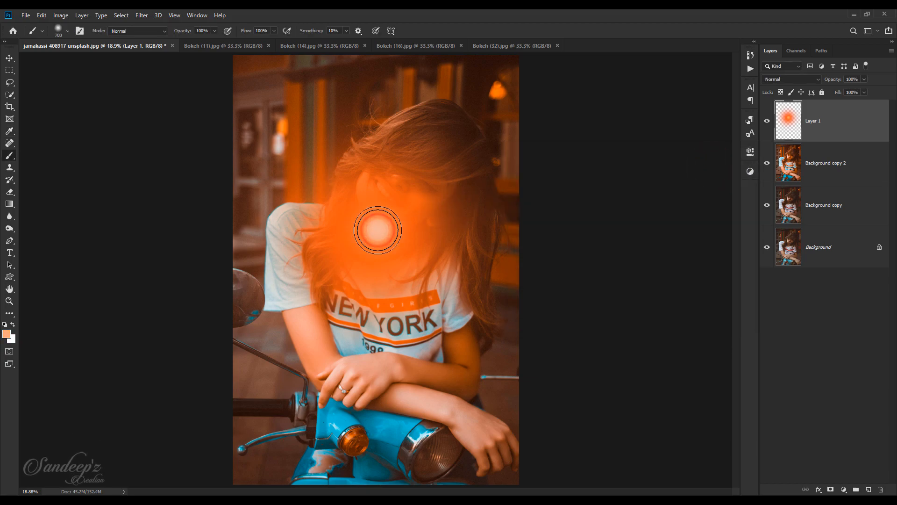
Set the blend mode of the glow layer, Layer 1, to Screen
left_click(801, 80)
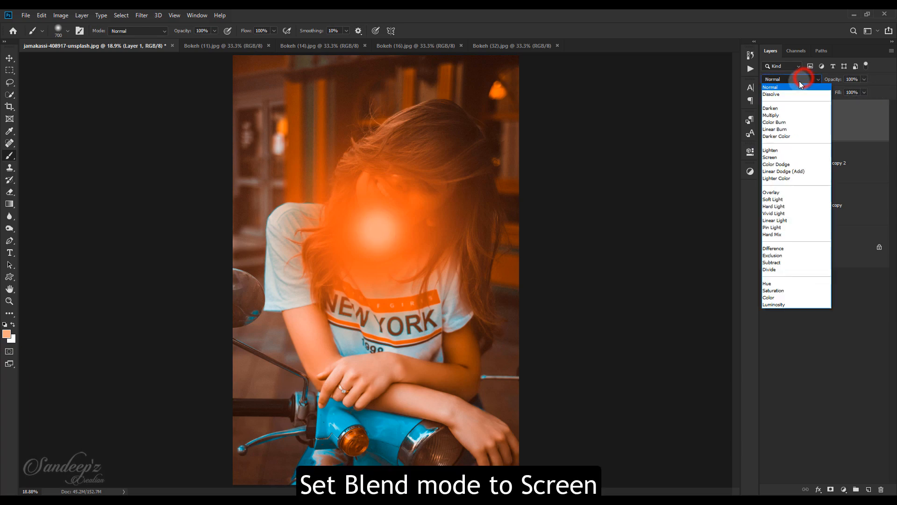
left_click(770, 157)
left_click(819, 129)
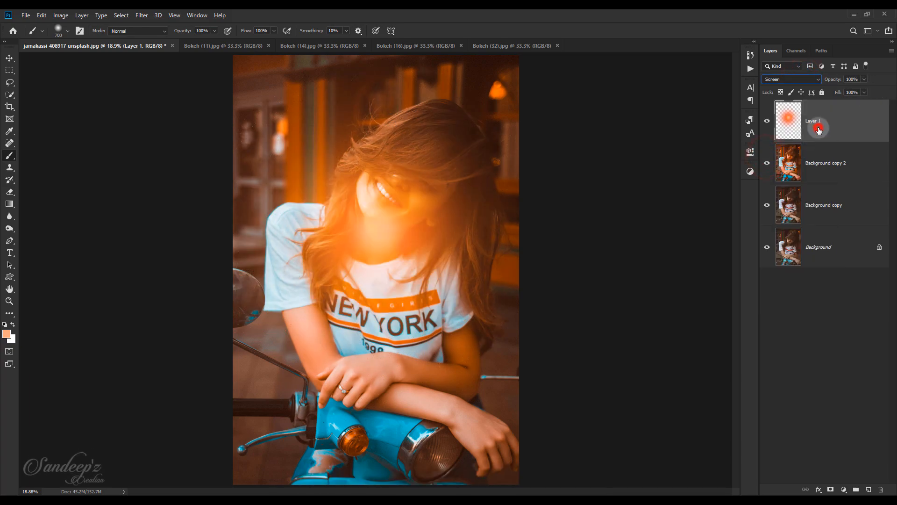
Free-transform the glow on Layer 1, enlarging it to about 267% width and 201% height and centring it near the photo's upper-left corner
key("ctrl+t")
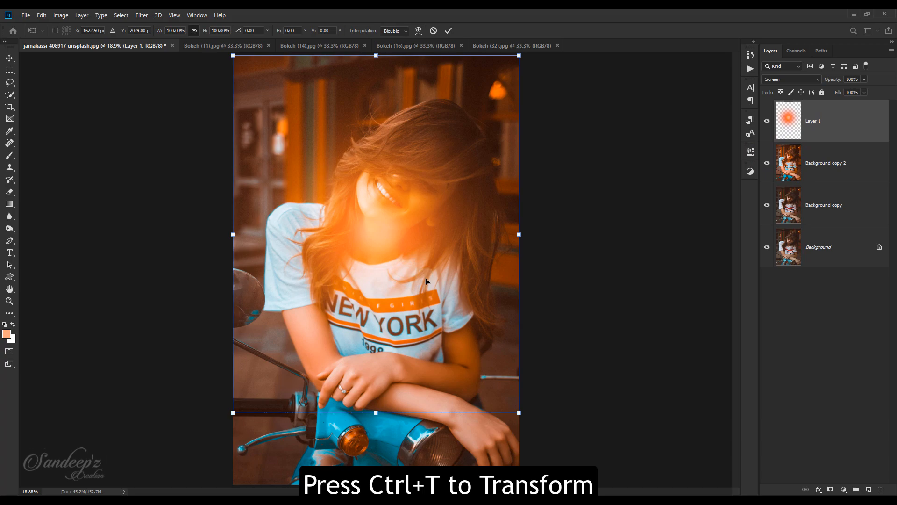
left_click_drag(377, 244, 282, 106)
left_click_drag(383, 234, 722, 425)
left_click_drag(458, 162, 269, 65)
left_click_drag(533, 330, 671, 500)
left_click_drag(429, 244, 364, 168)
key("ctrl+minus")
key("ctrl+minus")
key("ctrl+minus")
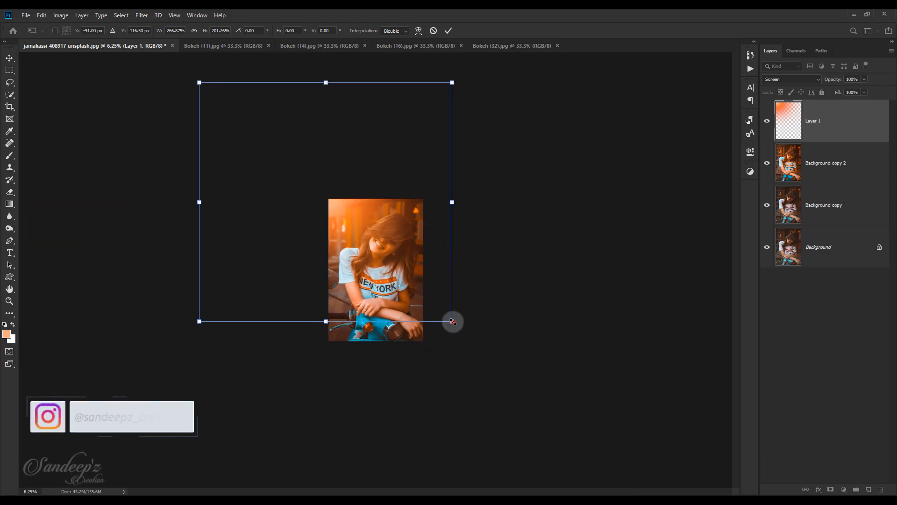
Enlarge the glow to about 280% width and 243% height, keep it centred near the photo's upper-left corner, and apply the transform
left_click_drag(450, 320, 547, 436)
left_click_drag(416, 306, 370, 246)
left_click_drag(502, 378, 436, 323)
left_click_drag(367, 212, 400, 243)
mouse_move(469, 354)
left_mouse_down()
mouse_move(461, 350)
mouse_move(466, 355)
left_mouse_up()
left_click(448, 31)
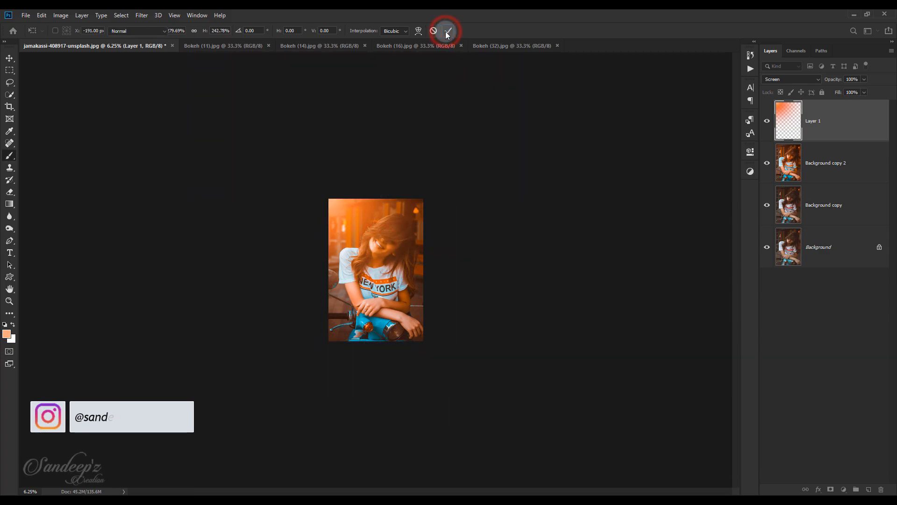
key("ctrl+0")
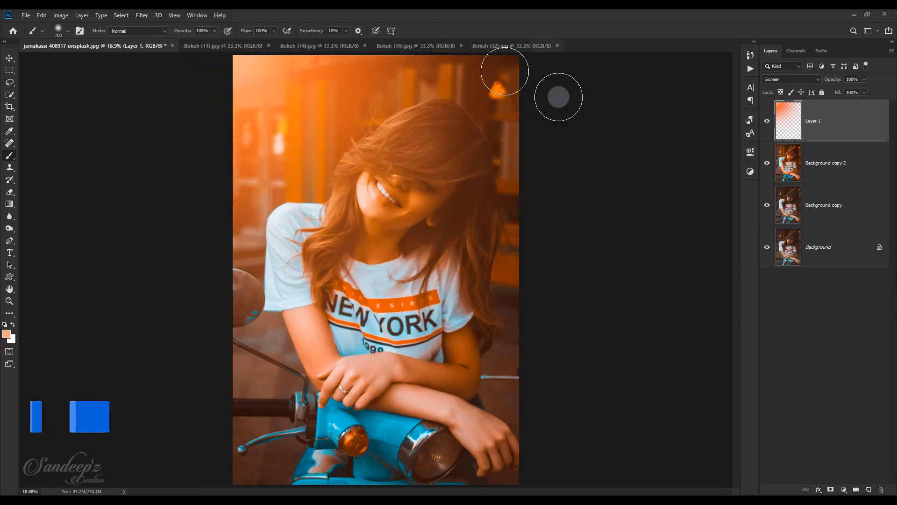
Set the foreground colour to pale peach #ffe3d5 and paint a bright highlight at the photo's upper-left corner with a 700-size brush
left_click_drag(258, 83, 262, 86)
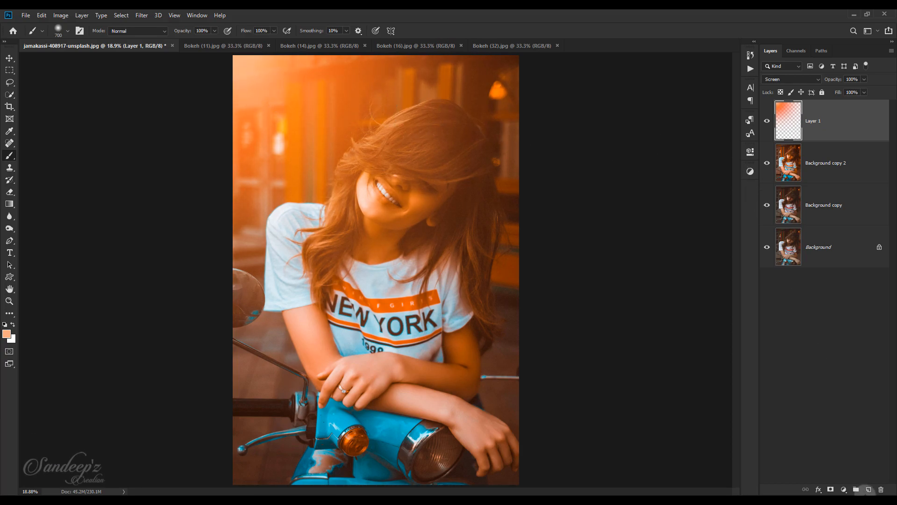
left_click(7, 335)
left_click(479, 230)
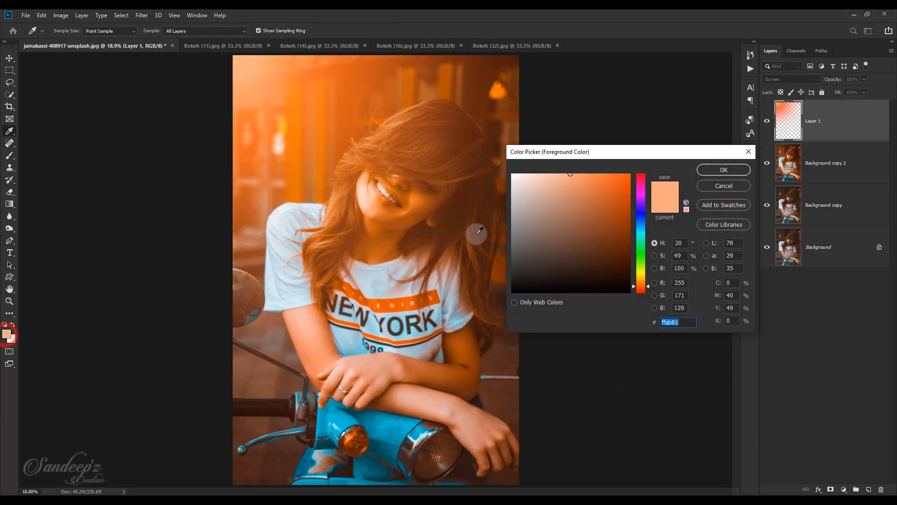
left_click(544, 182)
left_click(733, 169)
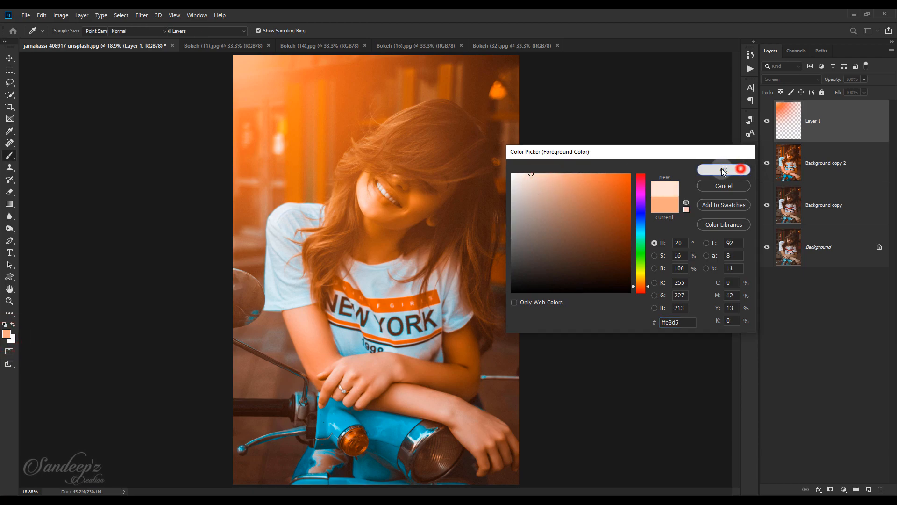
key("b")
left_click(232, 56)
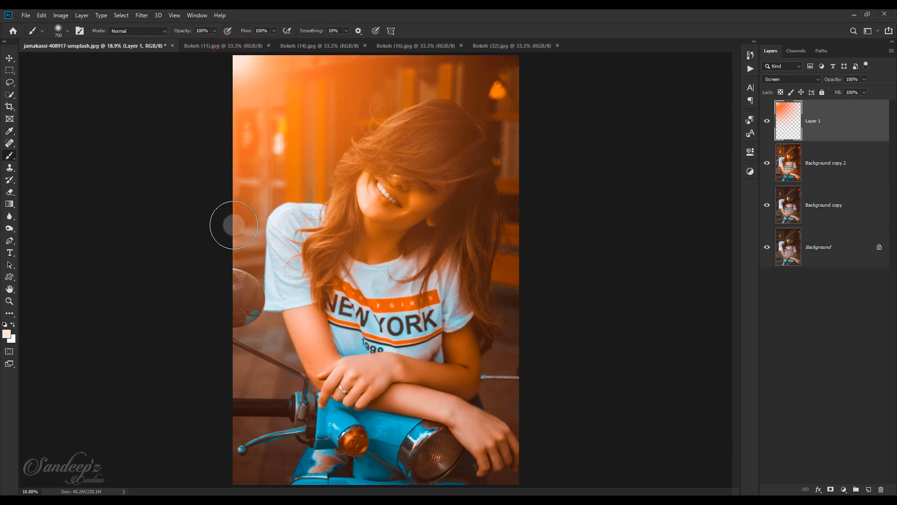
Merge all visible layers into a new layer above Layer 1
left_click(836, 112)
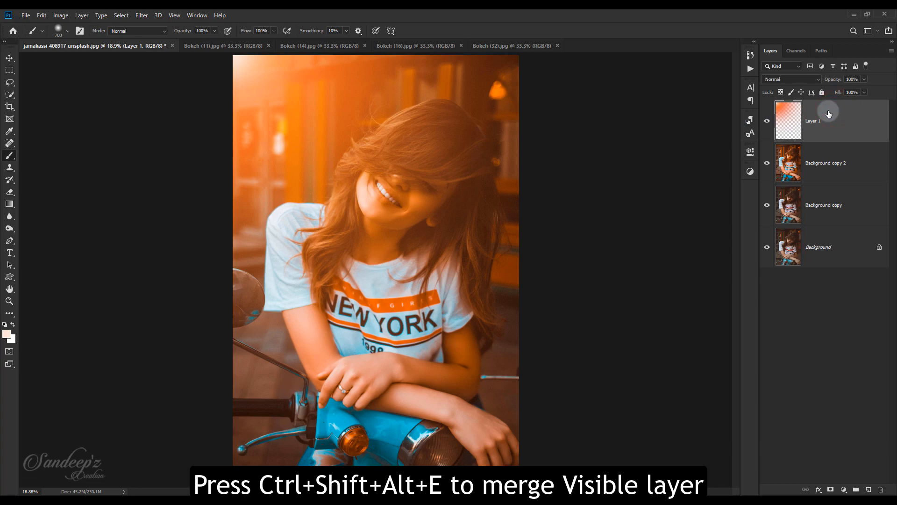
key("ctrl+shift+alt+e")
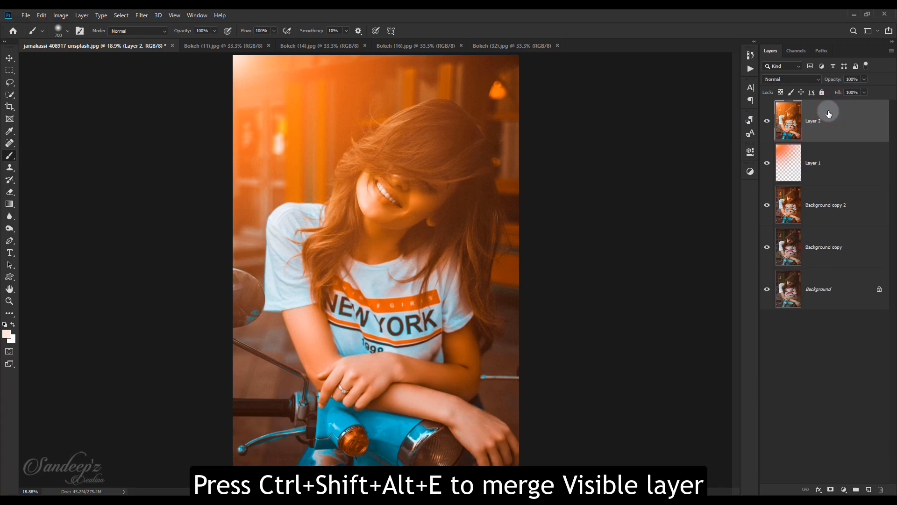
Smooth the merged layer with the Imagenomic Portraiture filter using the Enhance: Glamour preset, and reduce the layer's opacity to 26%
left_click(141, 15)
mouse_move(176, 214)
left_click(280, 215)
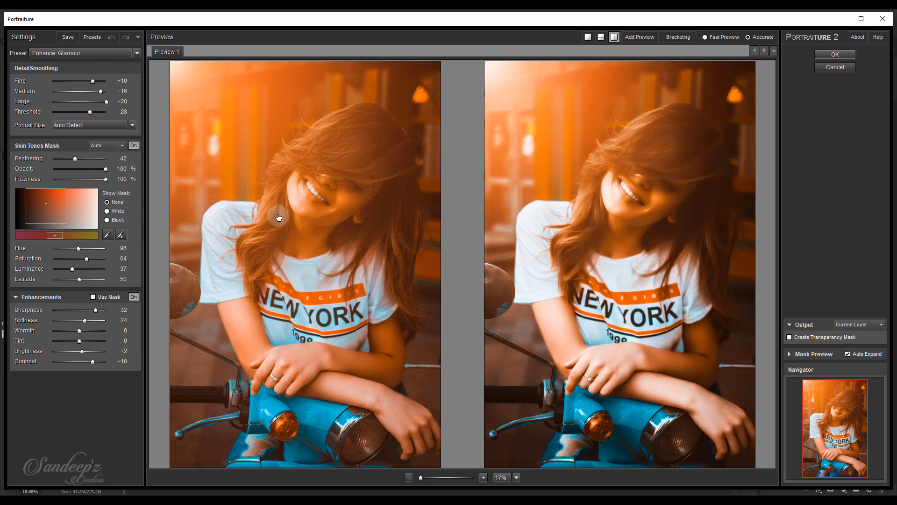
left_click(843, 55)
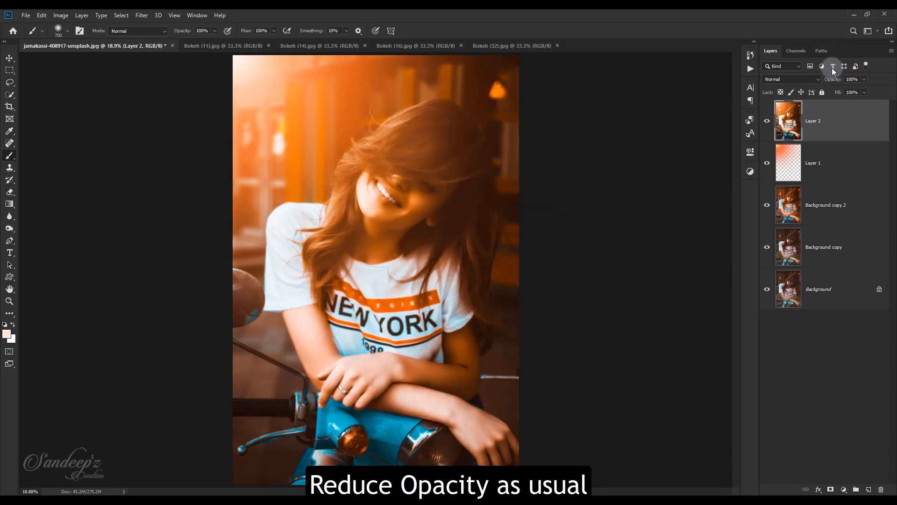
mouse_move(623, 77)
left_mouse_down()
mouse_move(606, 77)
mouse_move(617, 77)
left_mouse_up()
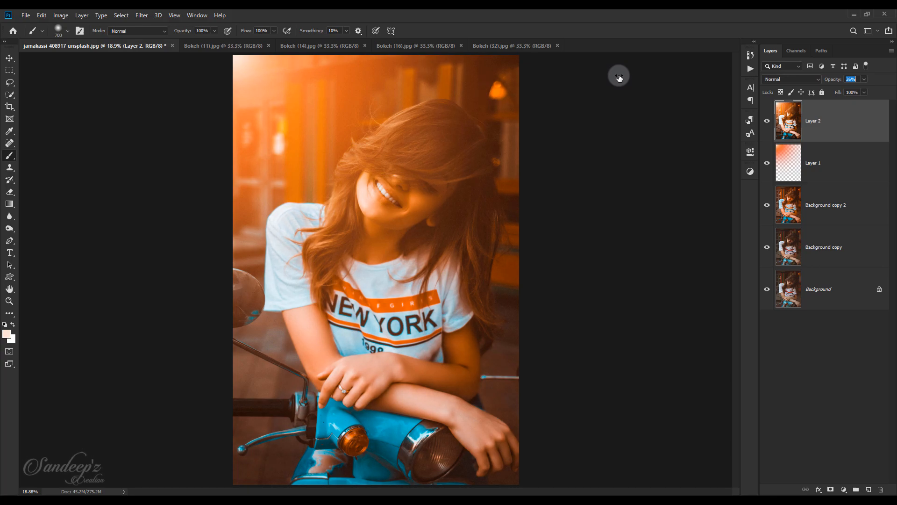
left_click(768, 123)
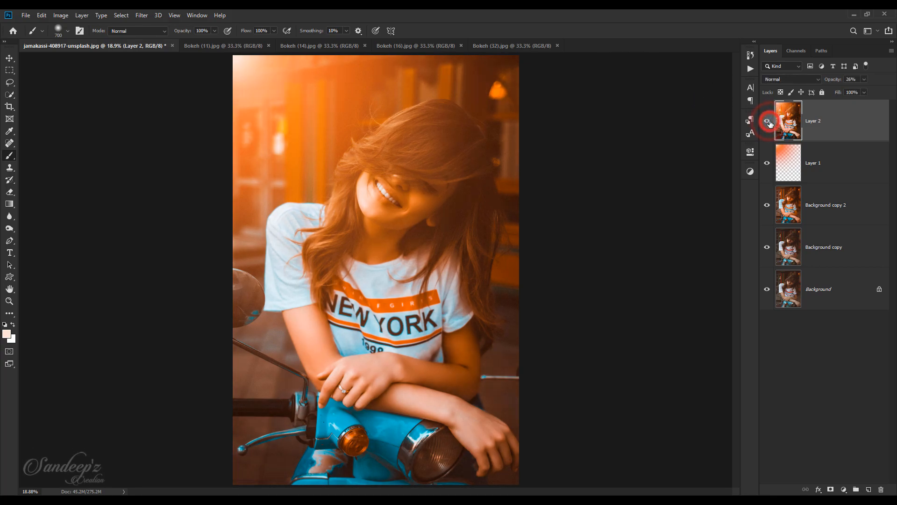
Add a Levels adjustment layer above Layer 2 and slightly raise the RGB channel's output black level, with midtones near 1.00
left_click(843, 489)
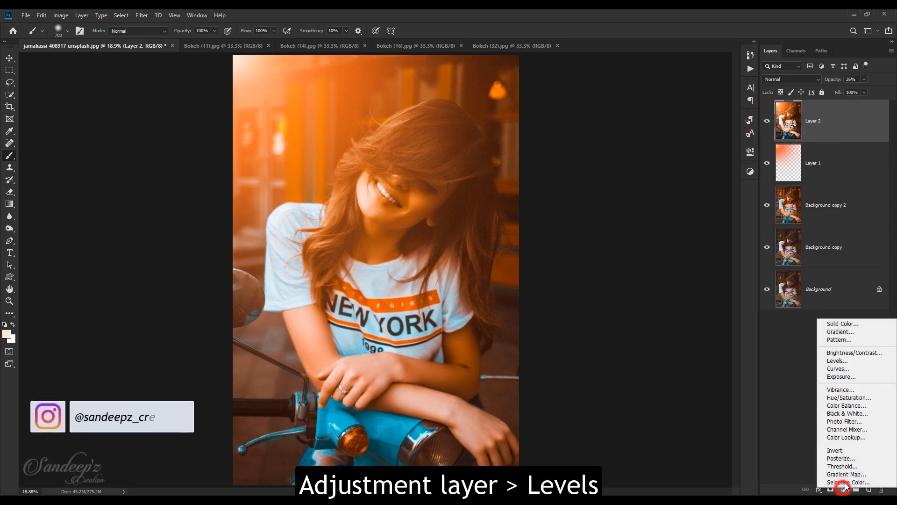
left_click(856, 362)
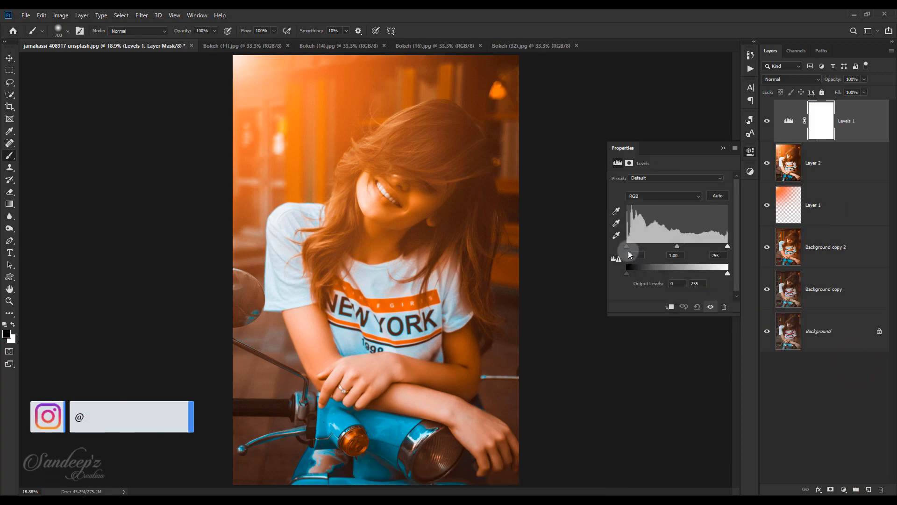
left_click_drag(677, 247, 681, 247)
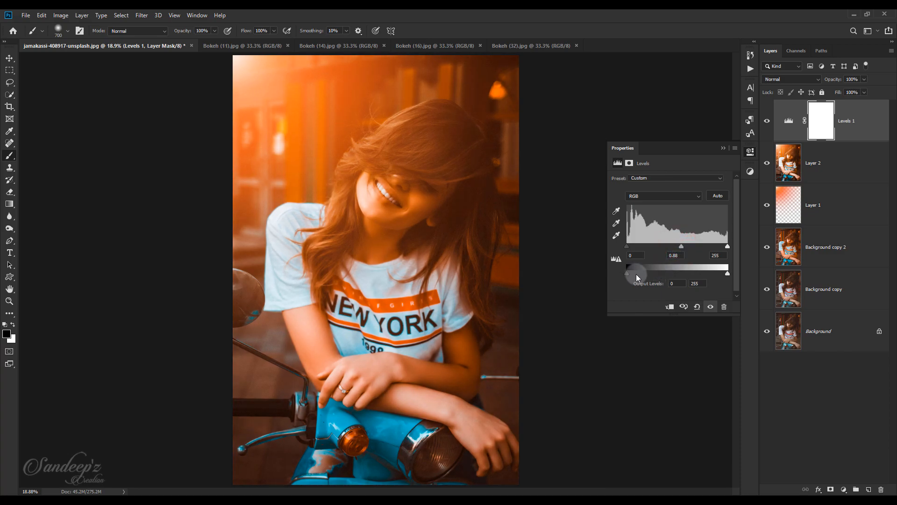
left_click_drag(627, 273, 636, 274)
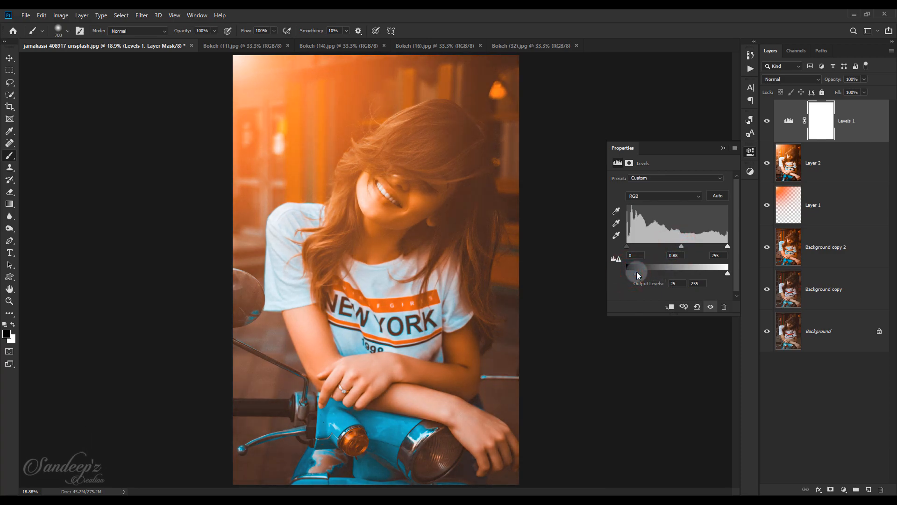
left_click_drag(681, 249, 678, 249)
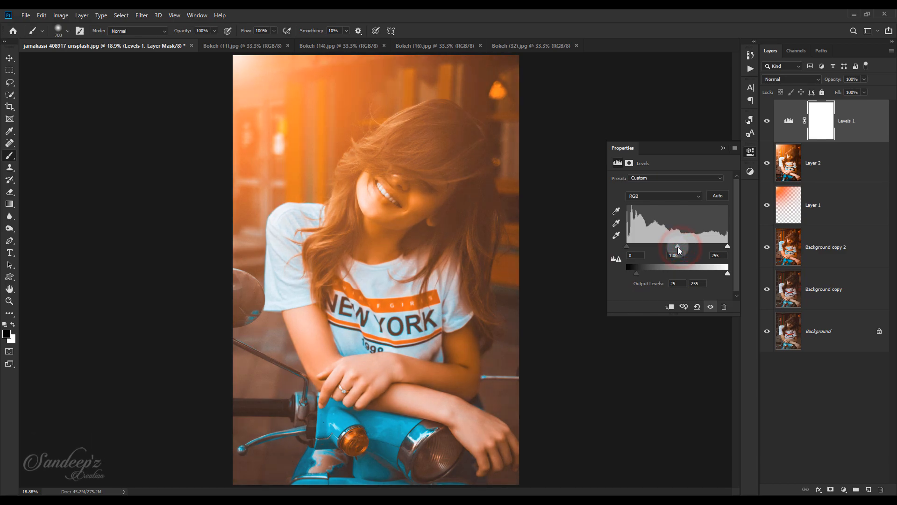
left_click_drag(633, 275, 630, 273)
Raise the Levels output black level of the Red channel to 18 and slightly lower the Green channel's output white level
left_click(647, 198)
left_click(641, 205)
left_click_drag(626, 274, 631, 275)
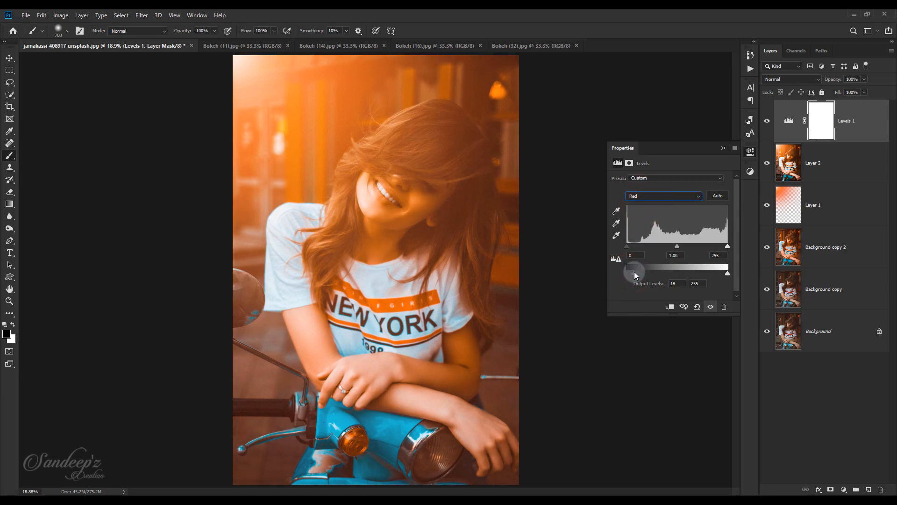
left_click(640, 200)
left_click(640, 218)
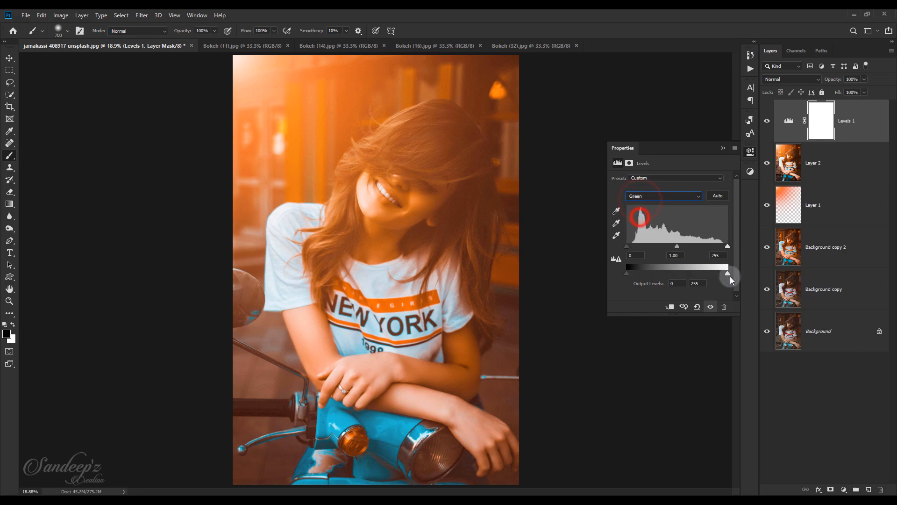
left_click_drag(727, 273, 724, 273)
Set the Blue channel's Levels output range to 19 for black and 246 for white
left_click(672, 197)
left_click(662, 225)
left_click_drag(627, 272, 637, 277)
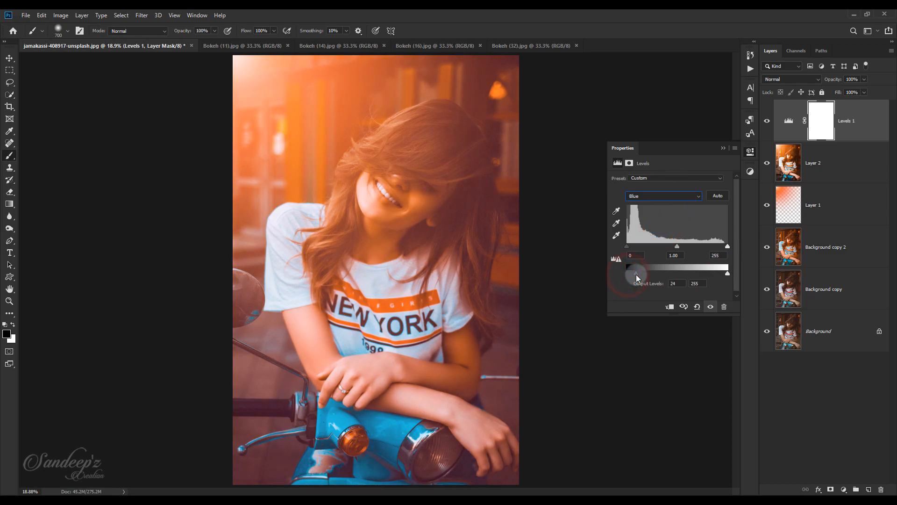
left_click_drag(723, 275, 725, 276)
left_click(636, 274)
left_click_drag(636, 275, 633, 273)
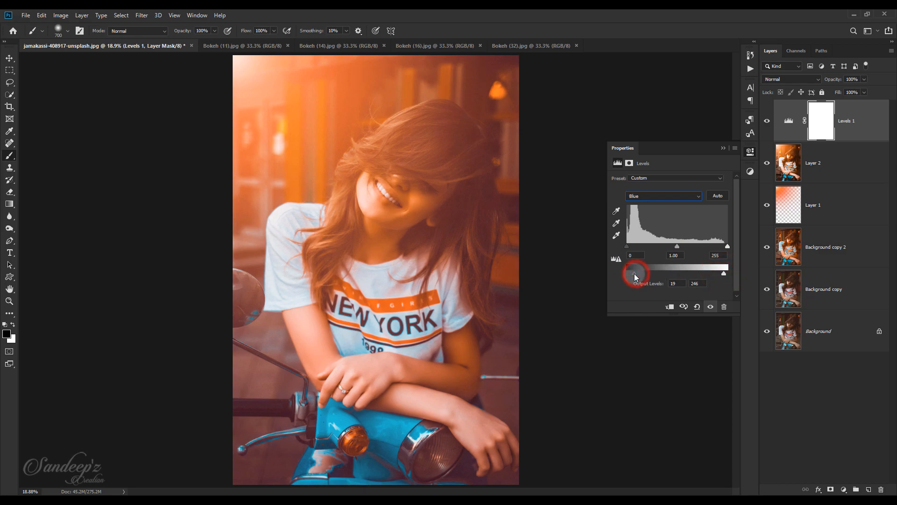
Compare the portrait with and without the Levels 1 adjustment
left_click(723, 149)
left_click(768, 123)
left_click(768, 123)
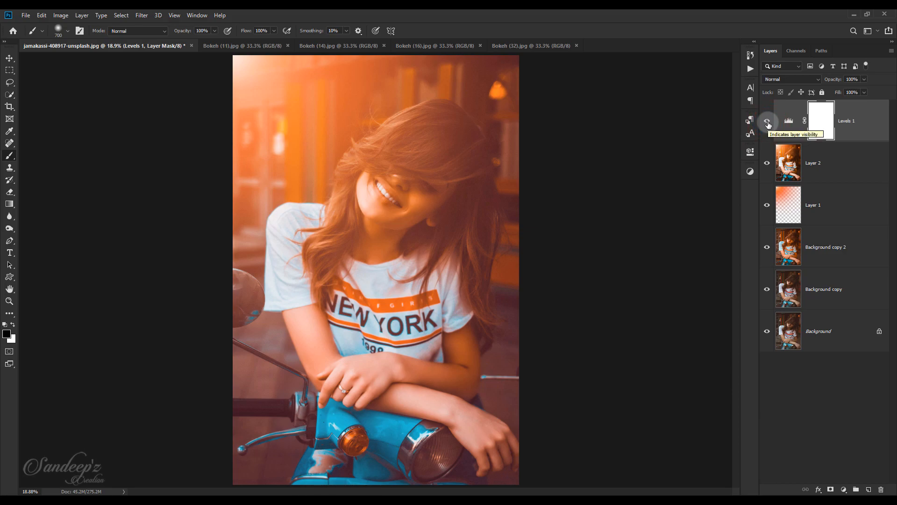
Bring the Bokeh (11) image into the portrait as a Screen-blended layer and position its lights over the upper-left background
left_click(9, 59)
left_click(212, 45)
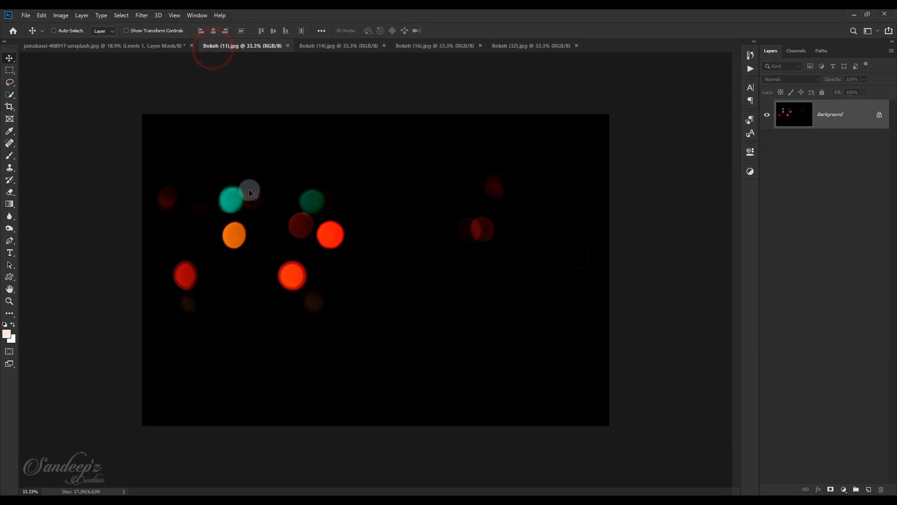
left_click_drag(253, 194, 376, 162)
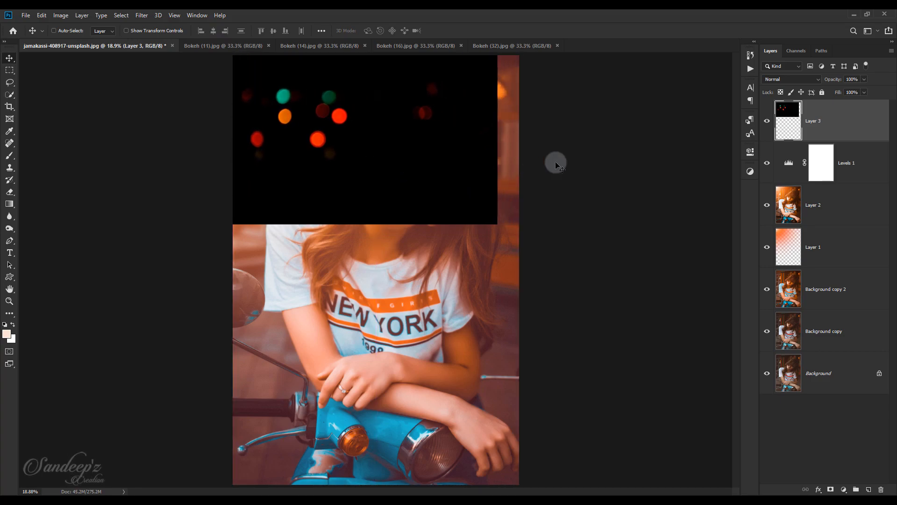
left_click(777, 80)
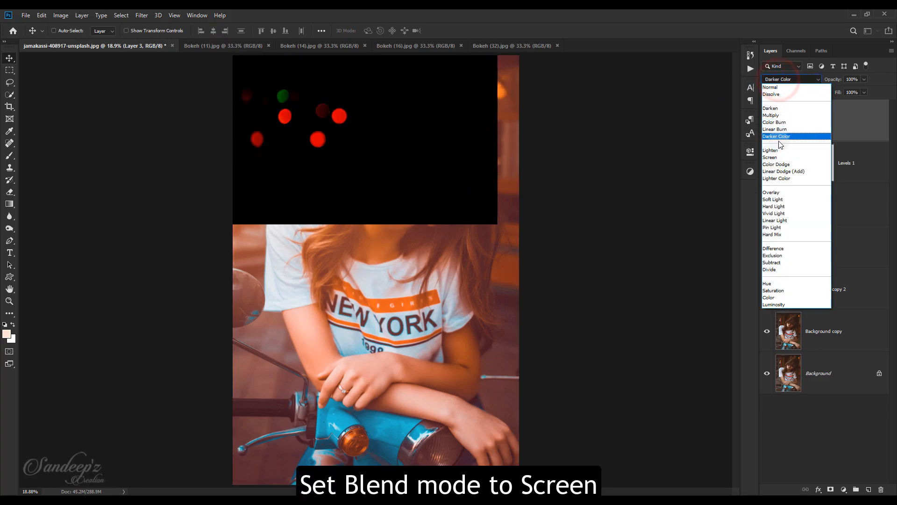
left_click(777, 158)
left_click_drag(323, 108, 247, 48)
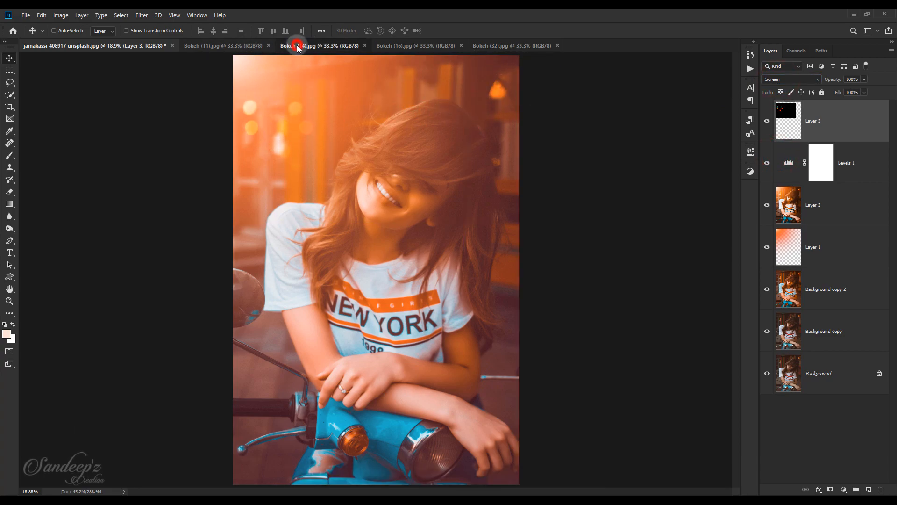
Add the Bokeh (16) image to the portrait as a Screen-blended layer, with its lights along the top above the woman's head
left_click(298, 47)
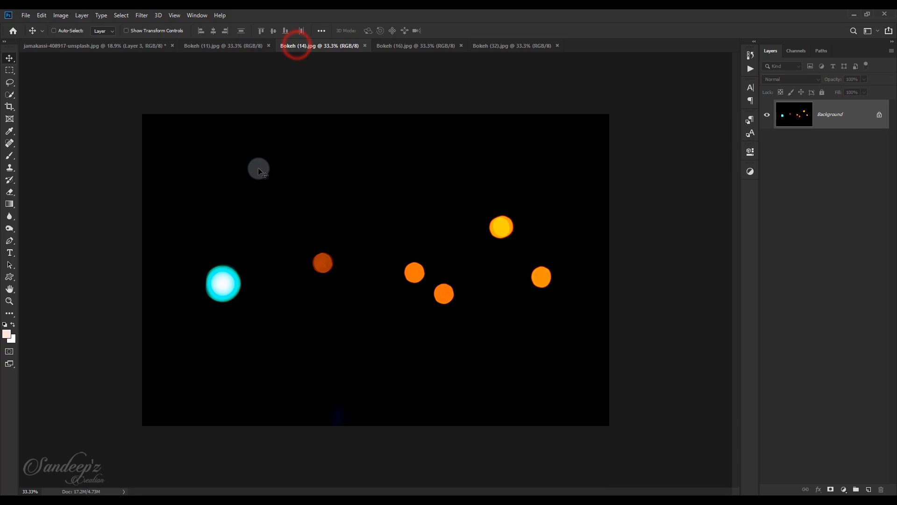
left_click(398, 50)
left_click_drag(353, 196, 322, 204)
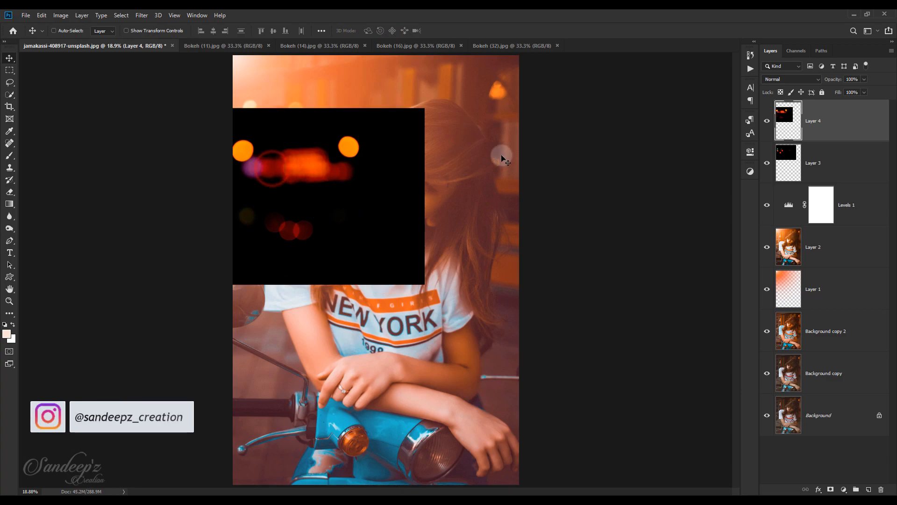
left_click(797, 79)
left_click(771, 157)
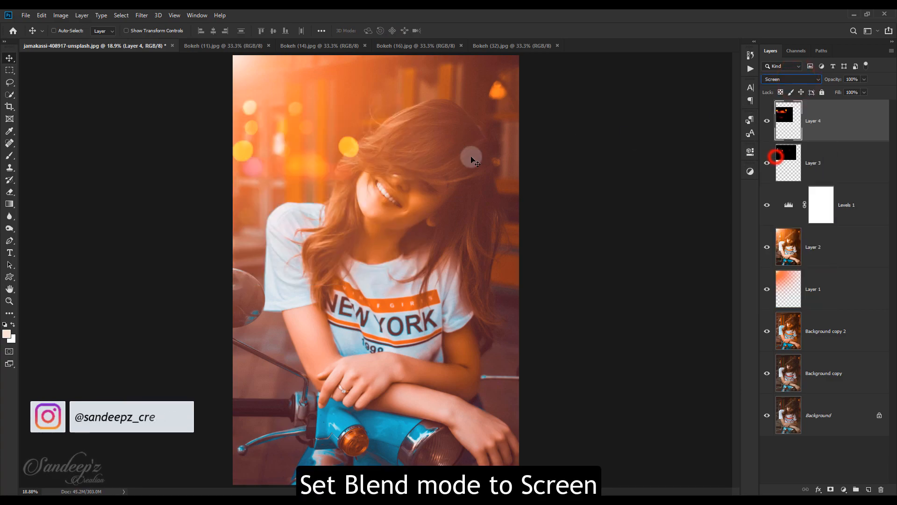
left_click_drag(297, 142, 361, 64)
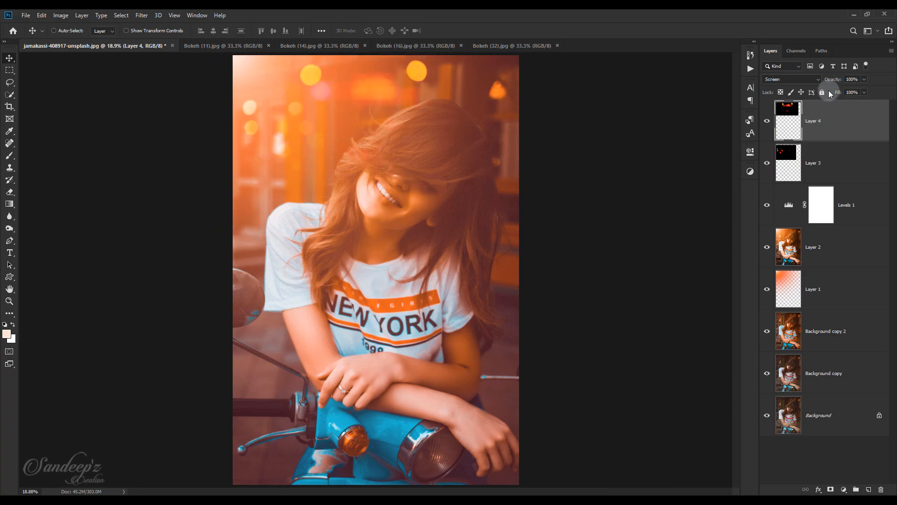
Add the Bokeh (32) image to the portrait as a Screen-blended layer, with its lights in the photo's upper-right corner
left_click(486, 43)
left_click_drag(399, 167, 292, 110)
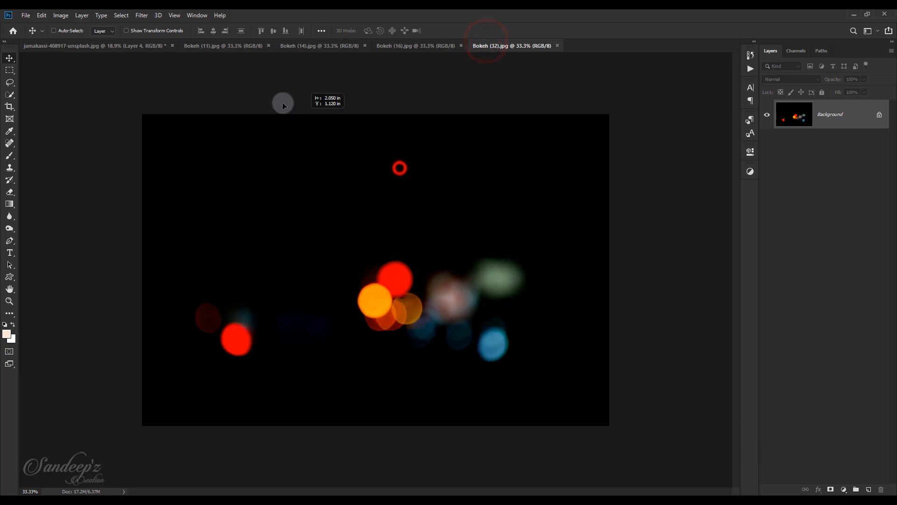
left_click_drag(158, 41, 618, 75)
left_click(777, 82)
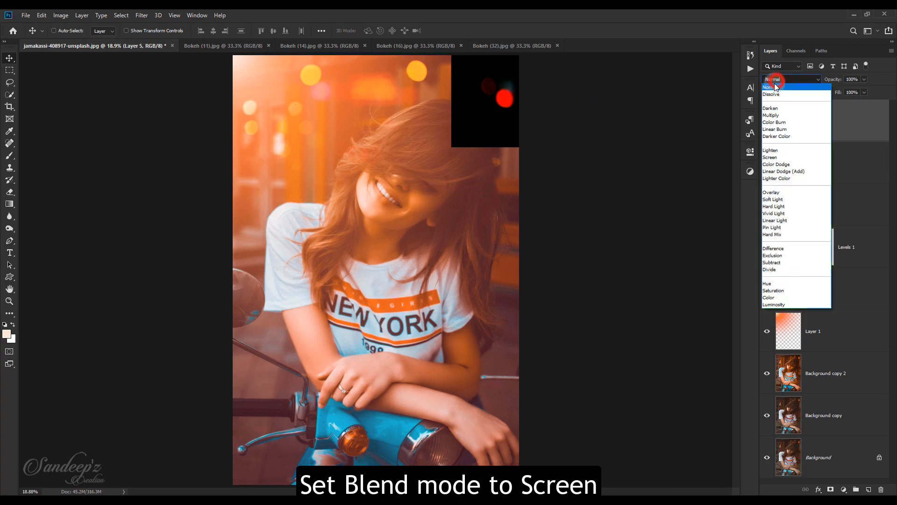
left_click(781, 157)
left_click_drag(495, 82, 493, 89)
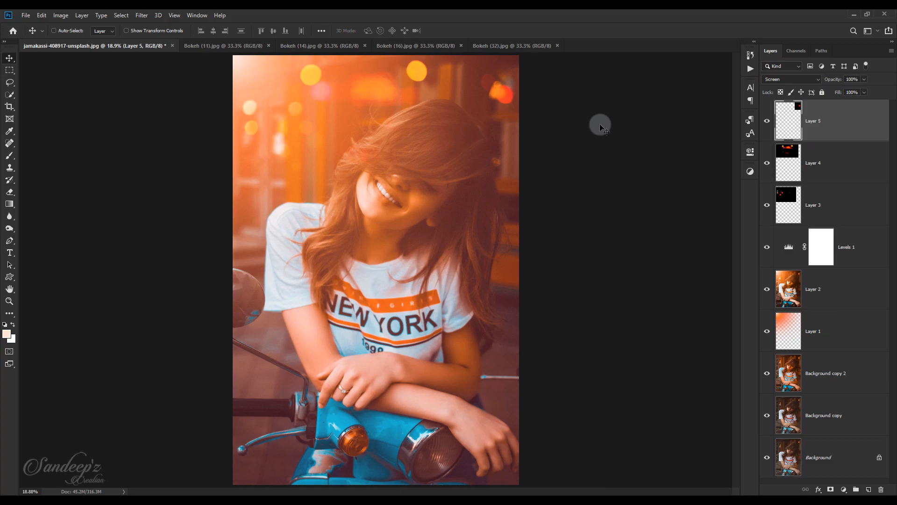
Add the Bokeh (14) image to the portrait as a Screen-blended layer and move its orange lights up above the woman's hair
left_click(331, 49)
left_click_drag(354, 166, 324, 143)
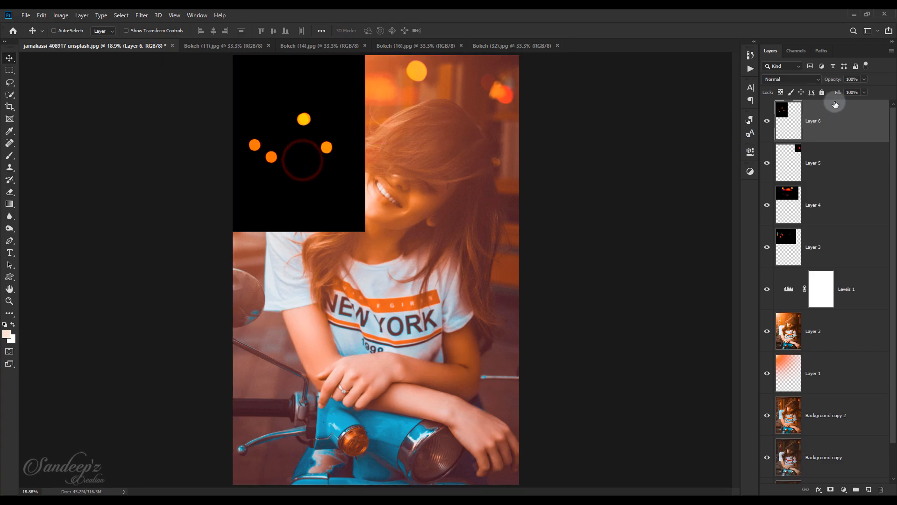
left_click(807, 79)
left_click(786, 155)
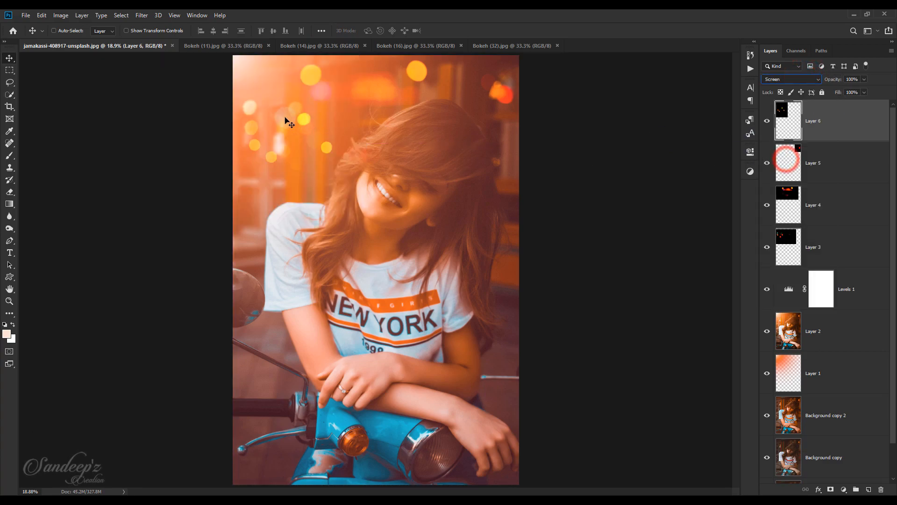
left_click_drag(289, 156, 352, 75)
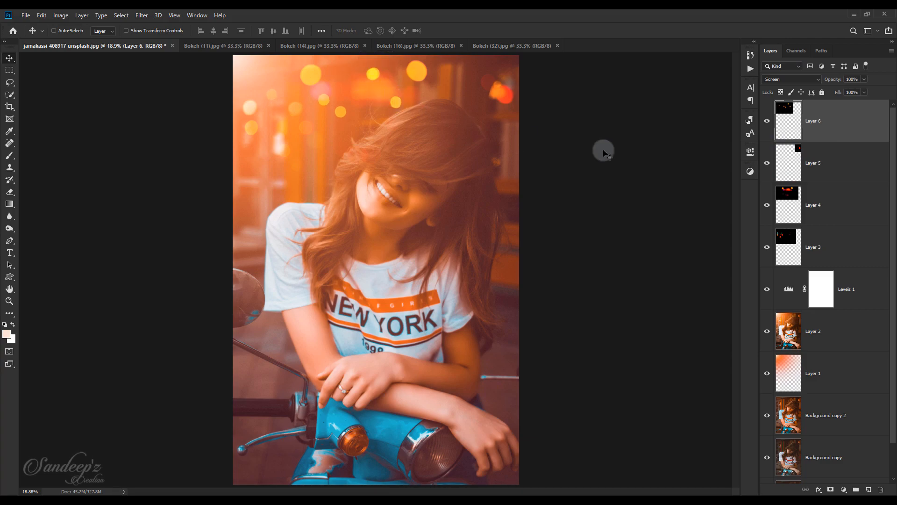
Merge the four bokeh layers, Layer 3 through Layer 6, and set the merged layer's blend mode to Screen
left_click(832, 248, "shift")
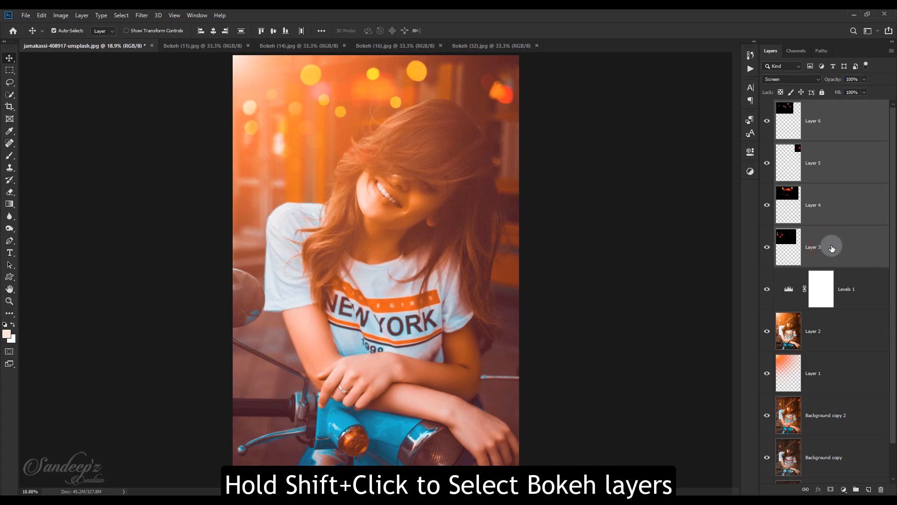
key("ctrl+e")
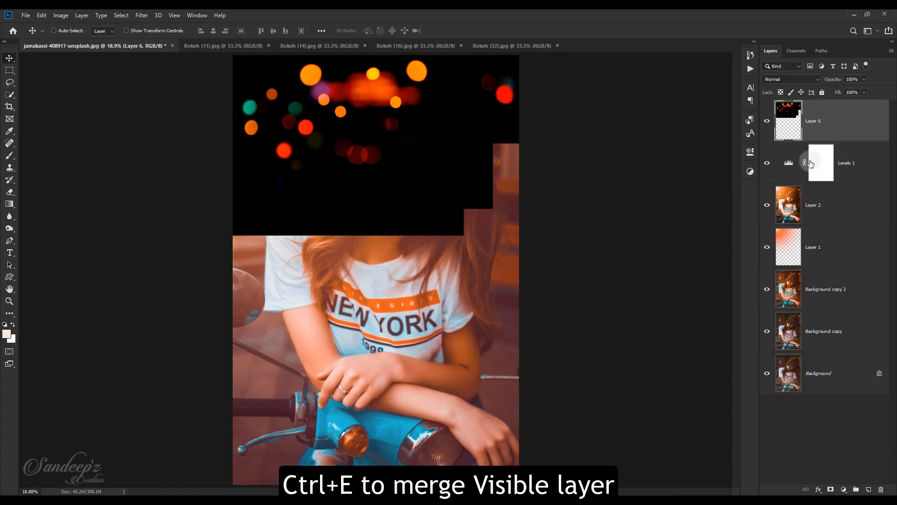
left_click(789, 79)
left_click(774, 158)
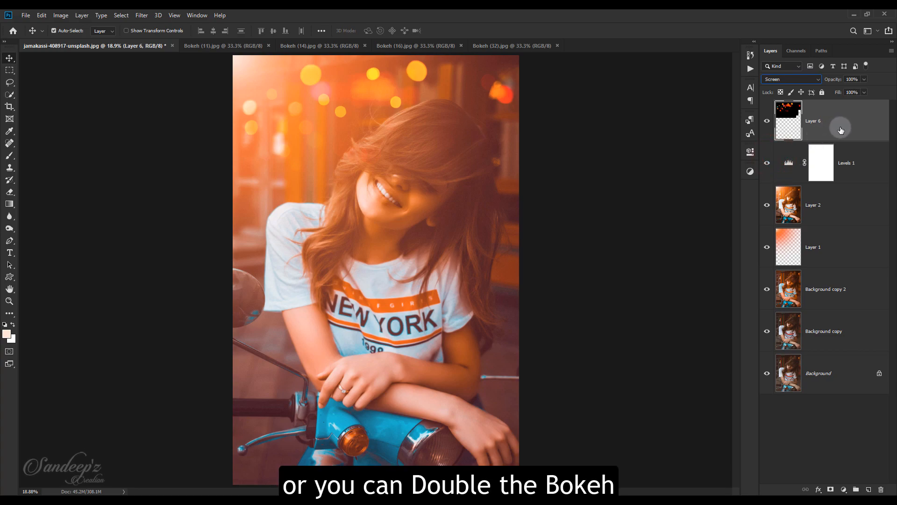
Duplicate the merged bokeh layer, flip the copy horizontally, and place its lights over the background beside the woman's hair at the left
key("ctrl+j")
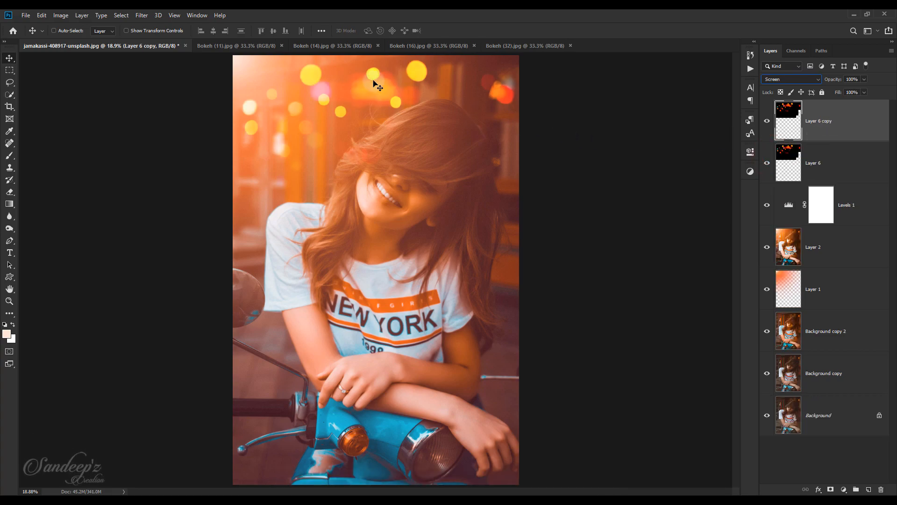
left_click_drag(373, 80, 369, 89)
key("ctrl+t")
right_click(386, 90)
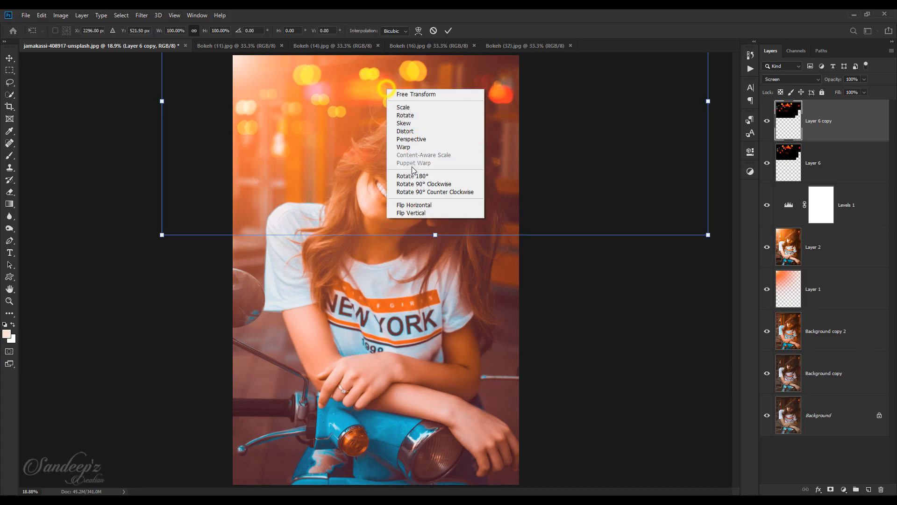
left_click(410, 203)
left_click_drag(414, 125, 335, 196)
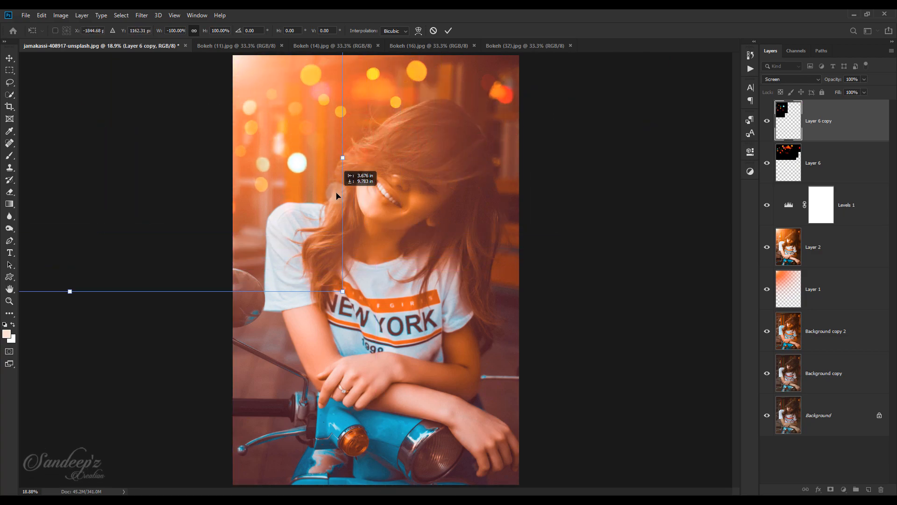
left_click_drag(269, 157, 273, 155)
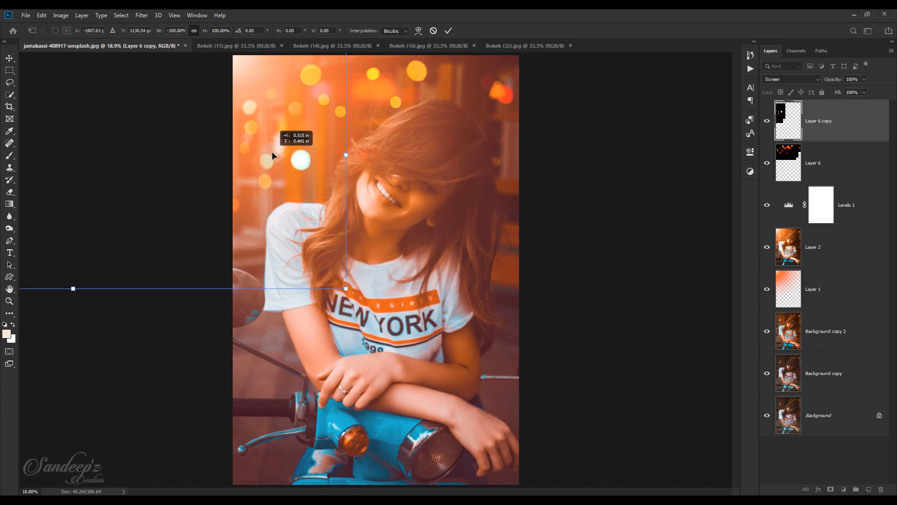
left_click(447, 31)
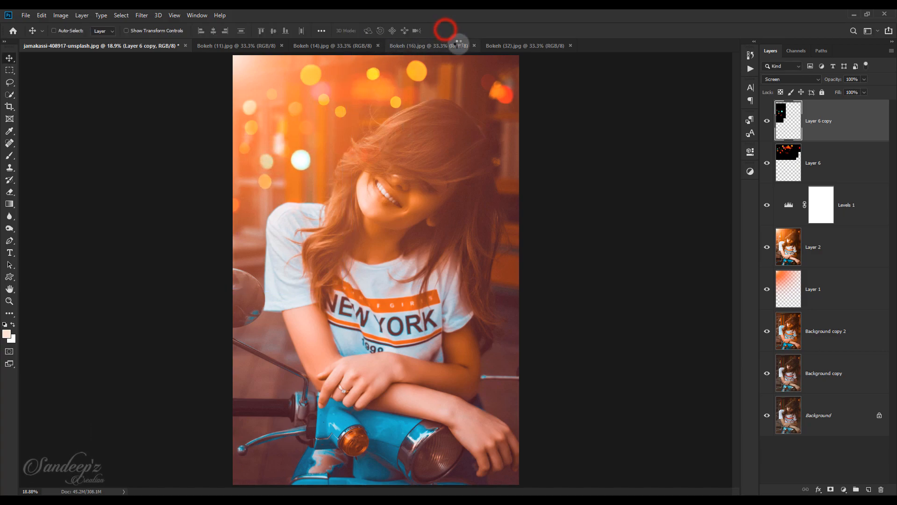
Merge Layer 6 copy with Layer 6 and set the result's blend mode to Screen
left_click(825, 168, "ctrl")
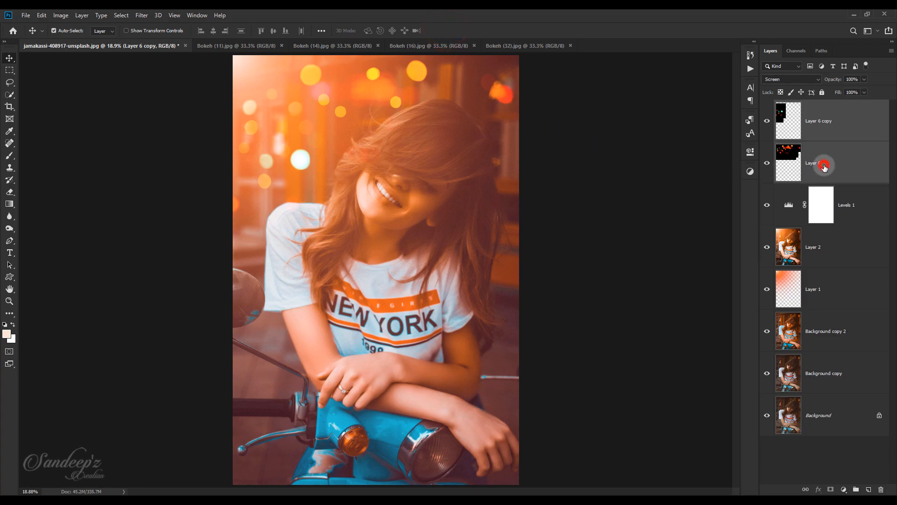
key("ctrl+e")
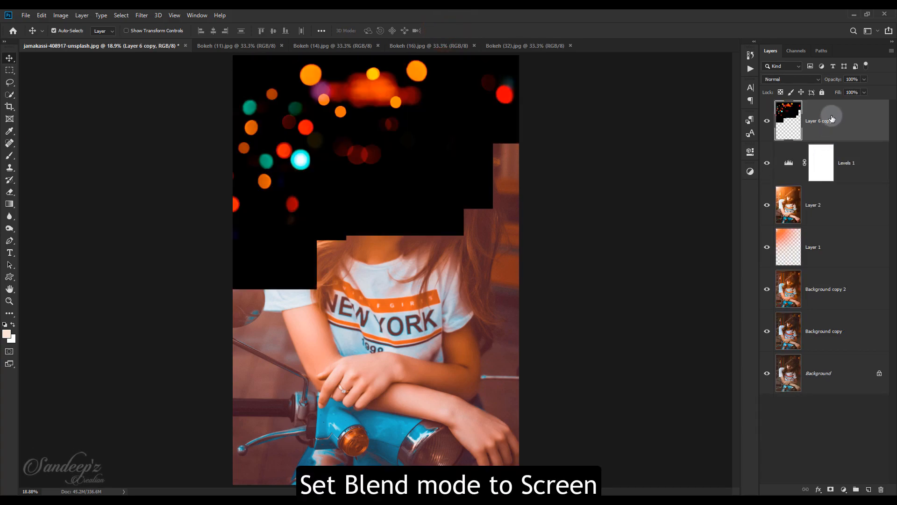
left_click(801, 79)
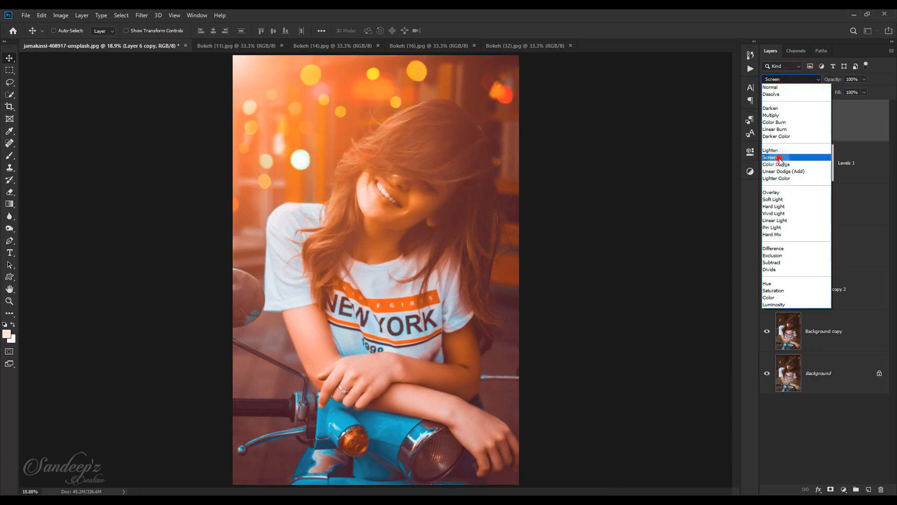
left_click(779, 158)
Intensify the bokeh by duplicating Layer 6 copy, merging the two layers, and setting the result to Screen
left_click(820, 127)
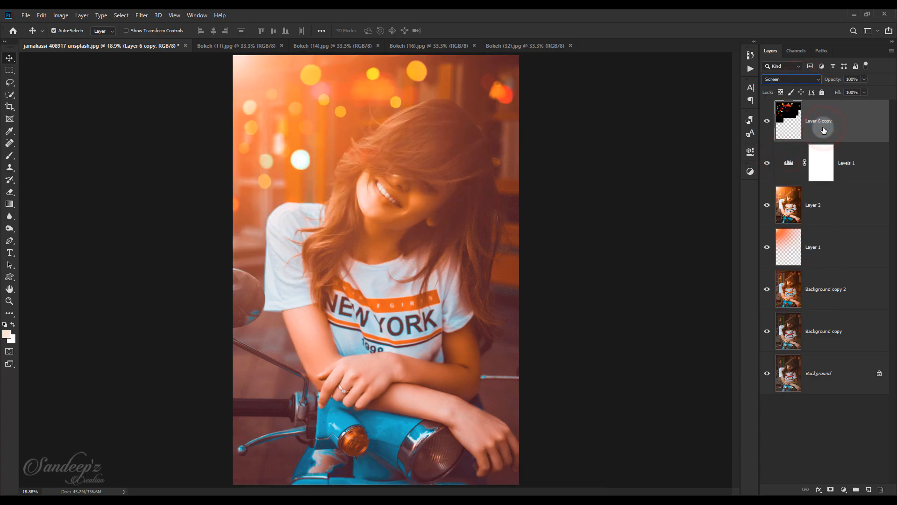
key("ctrl+j")
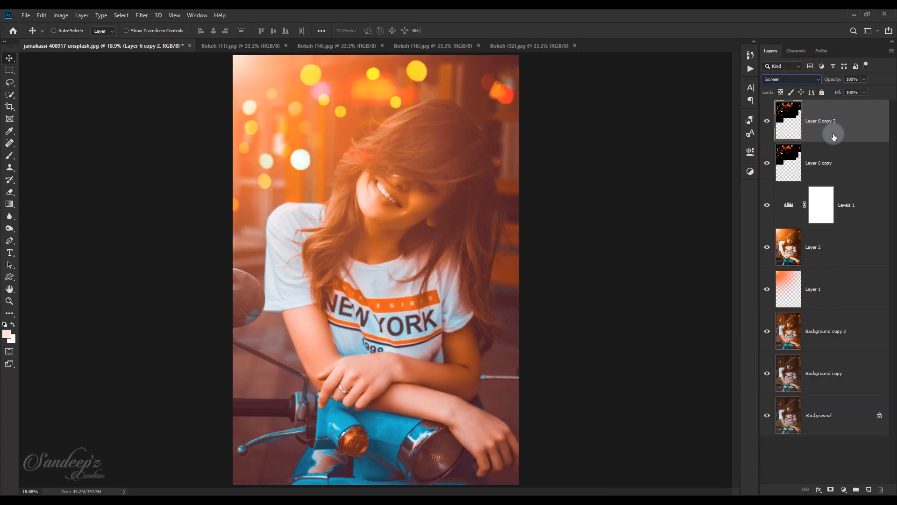
left_click(836, 160, "ctrl")
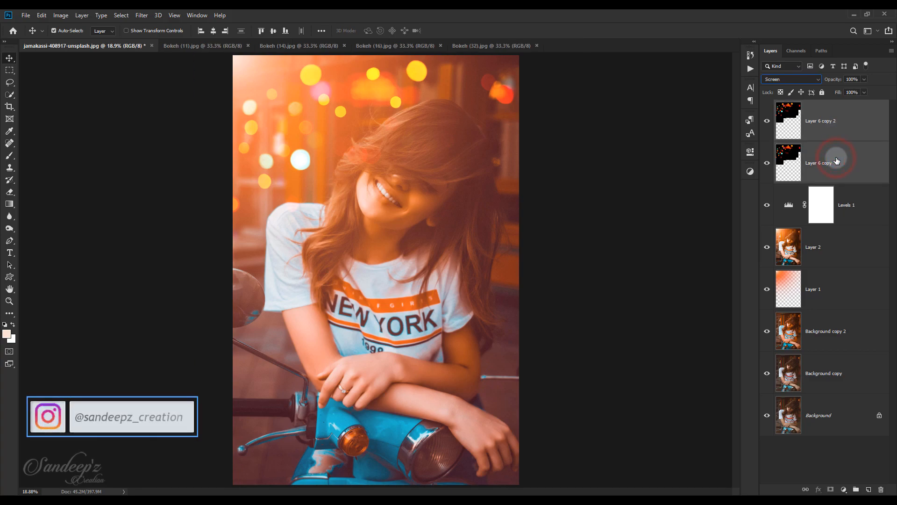
key("ctrl+e")
left_click(794, 80)
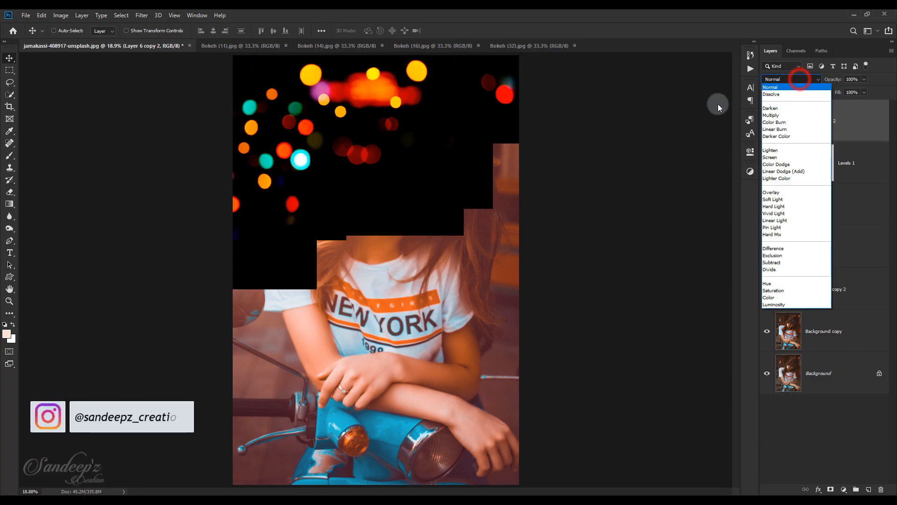
left_click(775, 157)
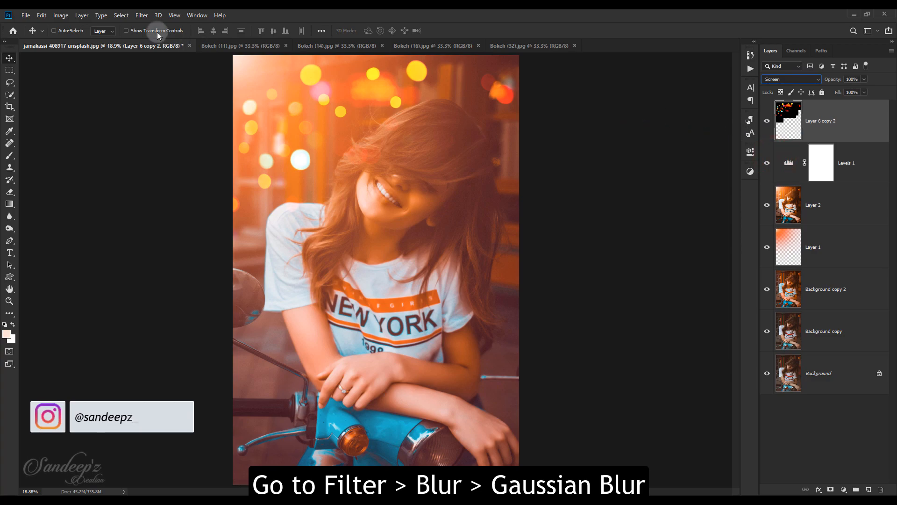
Apply a Gaussian Blur with a 7-pixel radius to the merged bokeh layer and toggle the layer's visibility
left_click(140, 17)
mouse_move(187, 121)
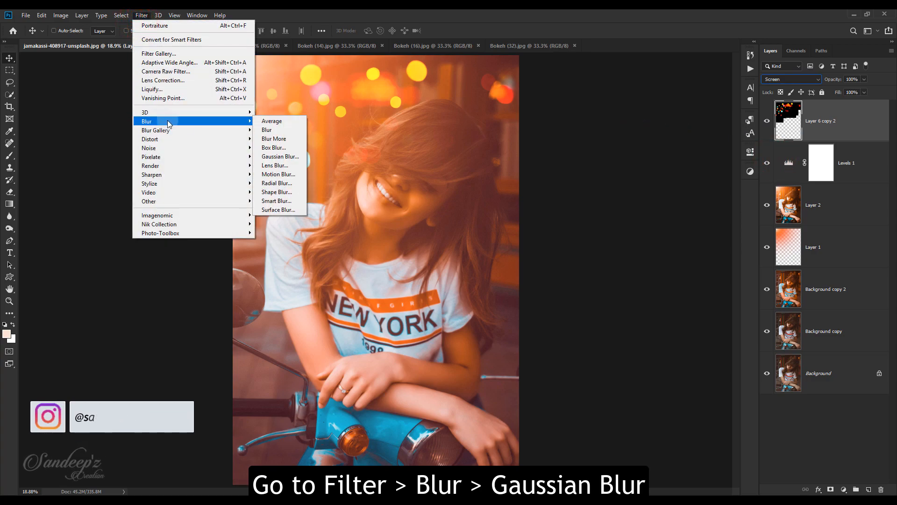
left_click(287, 156)
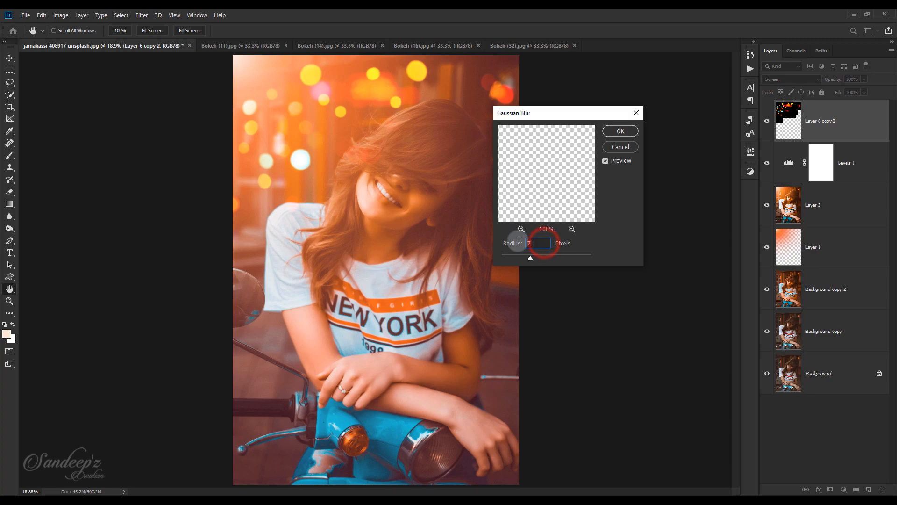
type("7")
left_click(621, 131)
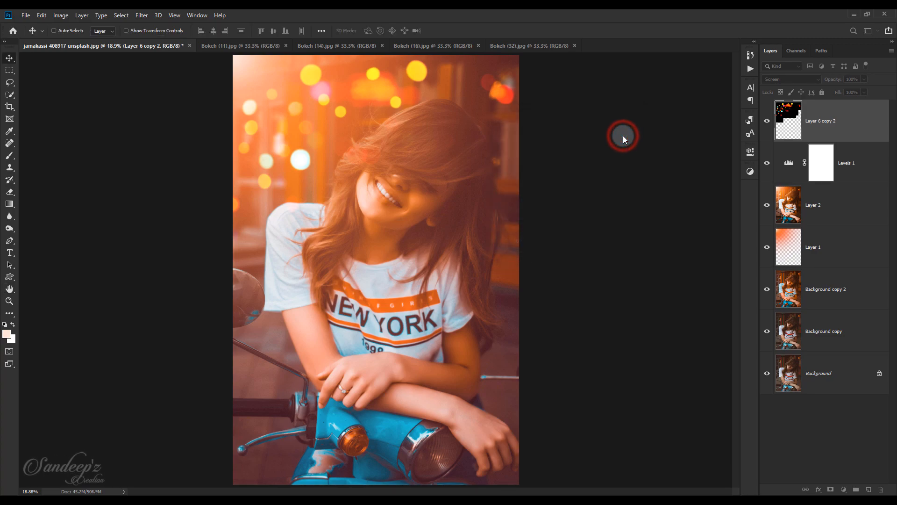
left_click(765, 123)
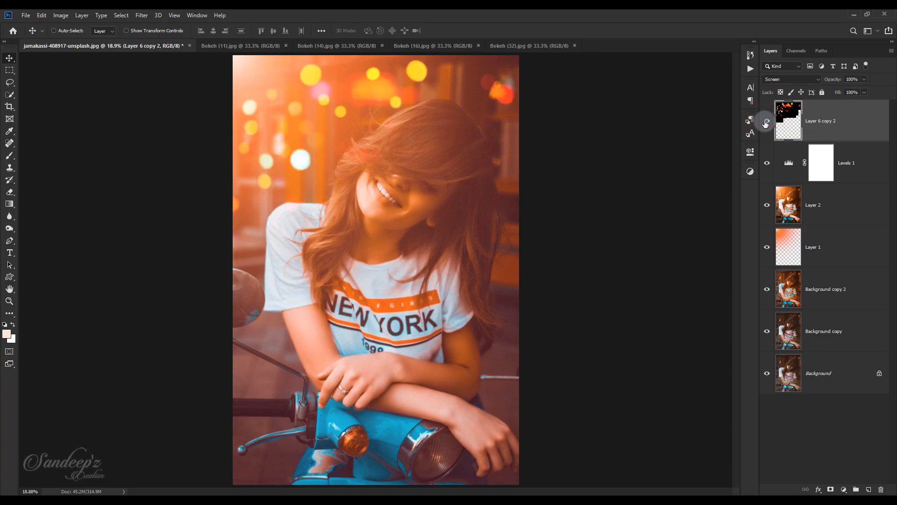
Hide the bokeh layer, stamp all visible layers into a new layer above Levels 1, and duplicate that stamped layer
left_click(845, 158)
left_click(767, 121)
left_click(868, 177)
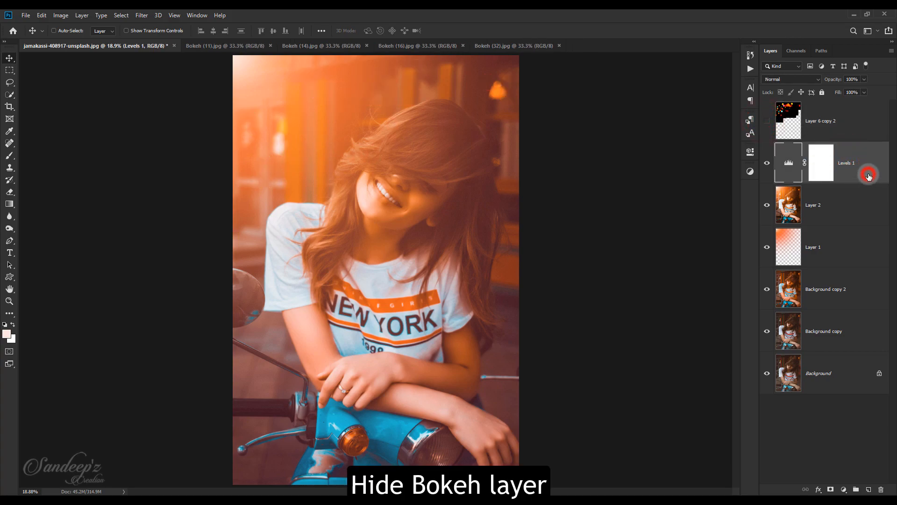
key("ctrl+shift+alt+e")
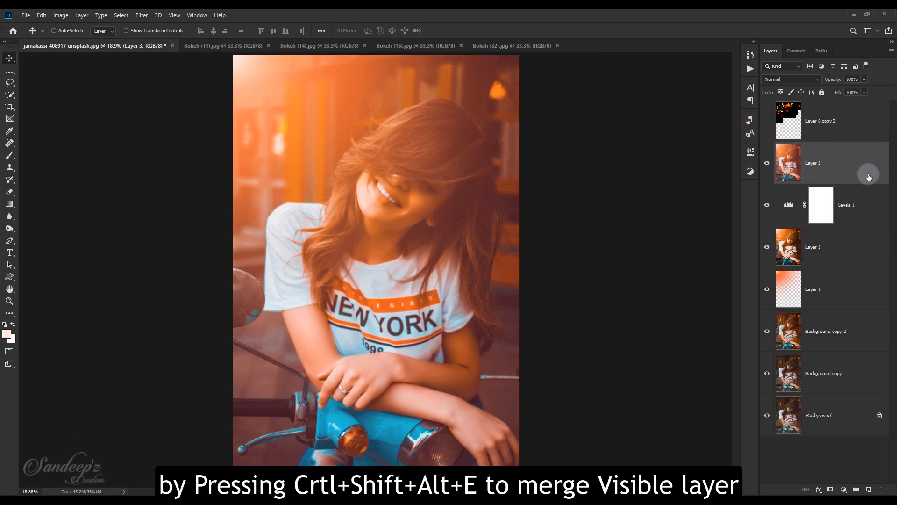
left_click_drag(866, 176, 869, 487)
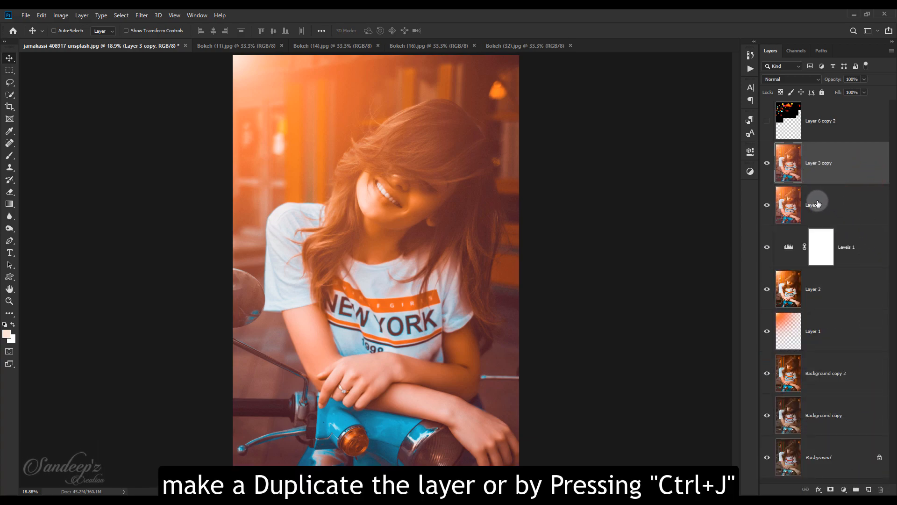
Hide Layer 3 copy and set Layer 3's blend mode to Screen for dodging
left_click(818, 204)
left_click(767, 162)
left_click(784, 80)
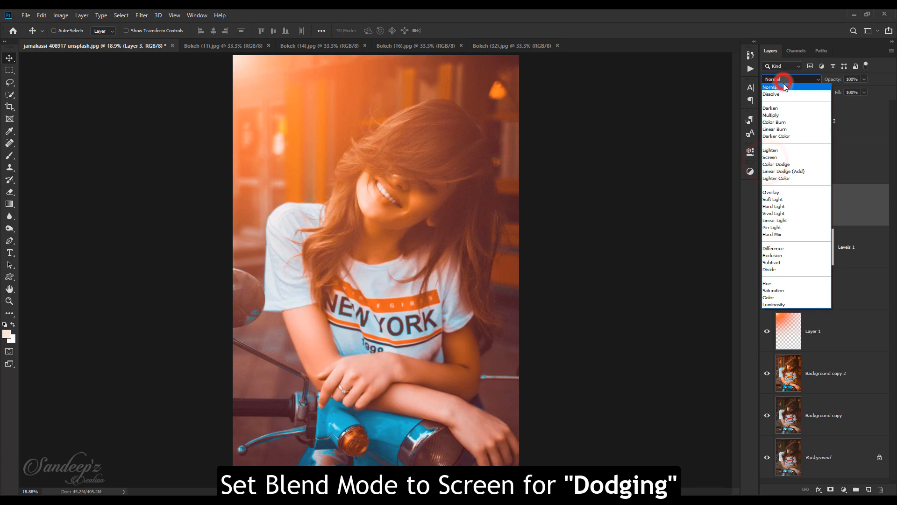
left_click(780, 157)
Limit Layer 3 to the bright tones by splitting its Blend If underlying-layer black point to 133 / 234
right_click(820, 199)
left_click(738, 115)
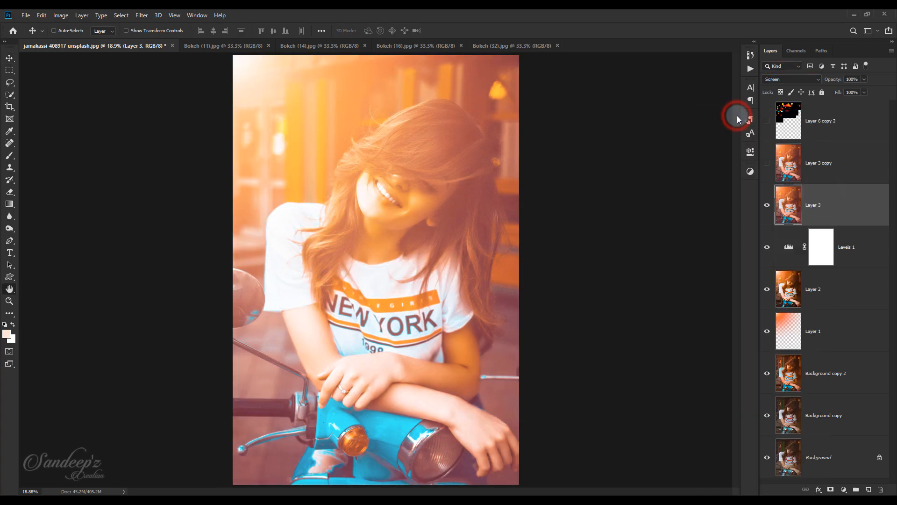
left_click_drag(647, 277, 748, 281)
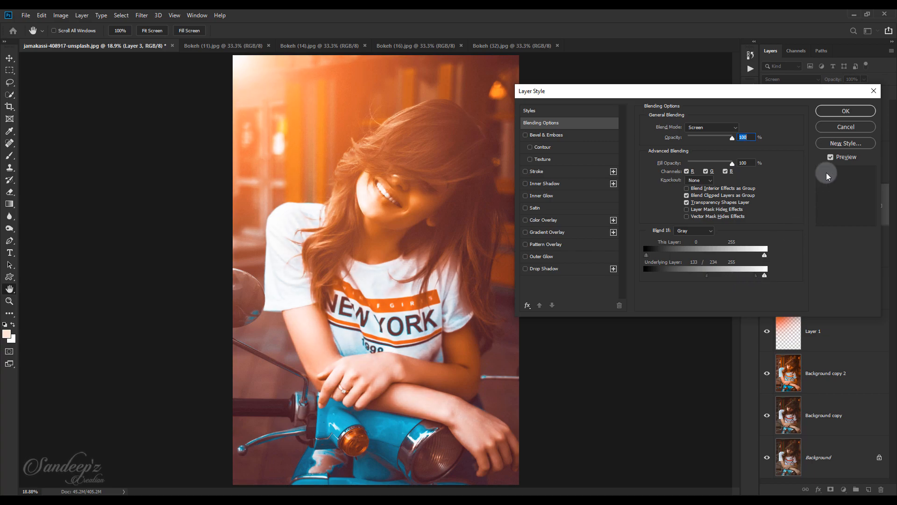
left_click(845, 112)
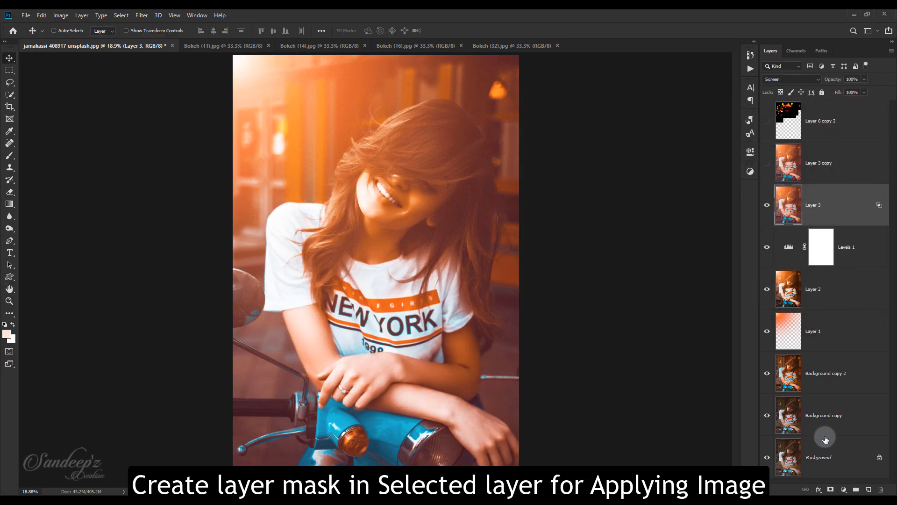
Add a layer mask to Layer 3 and apply the merged RGB image to it with Multiply blending at 100% opacity
left_click(831, 489)
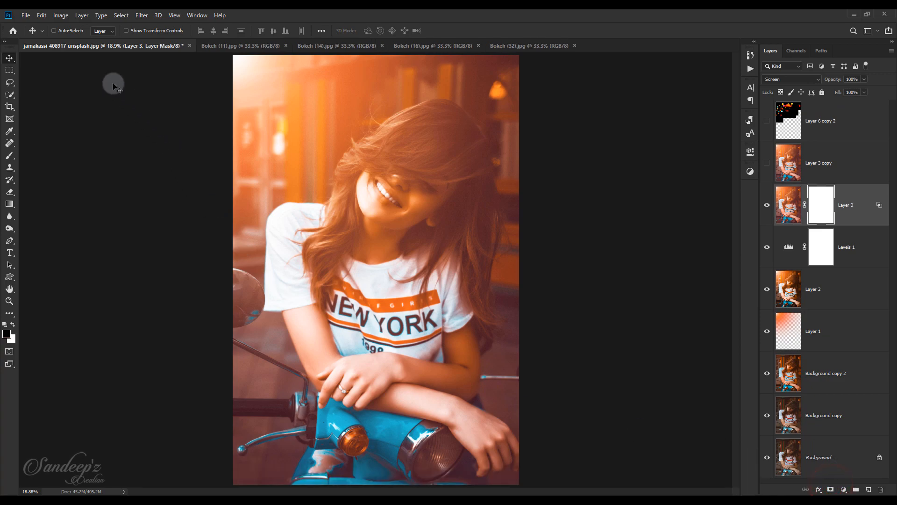
left_click(56, 17)
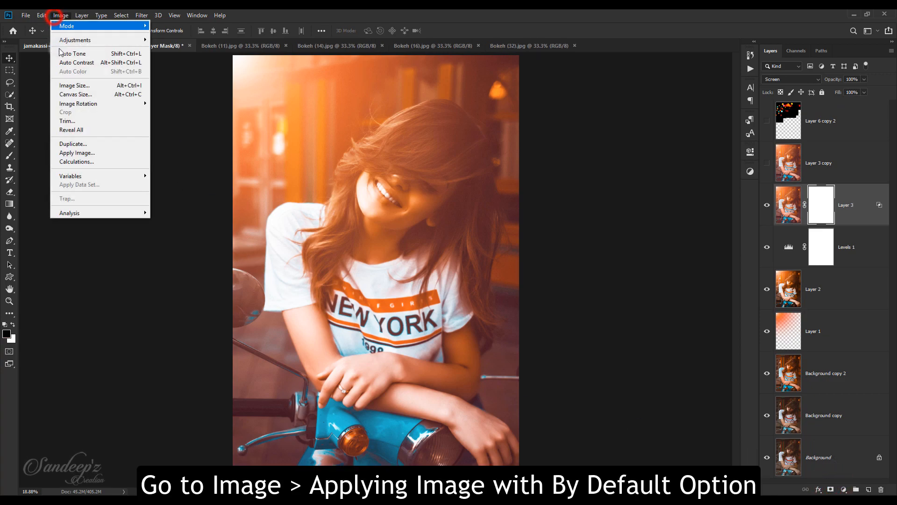
left_click(77, 152)
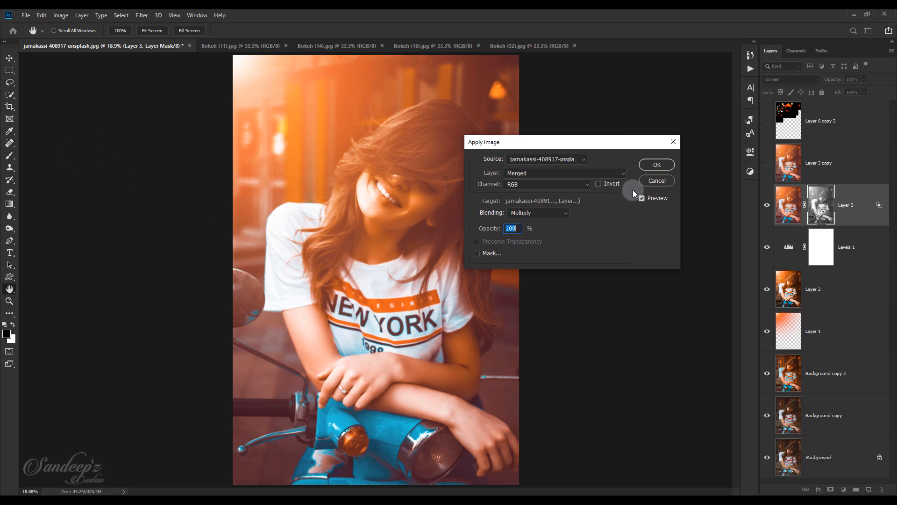
left_click(654, 168)
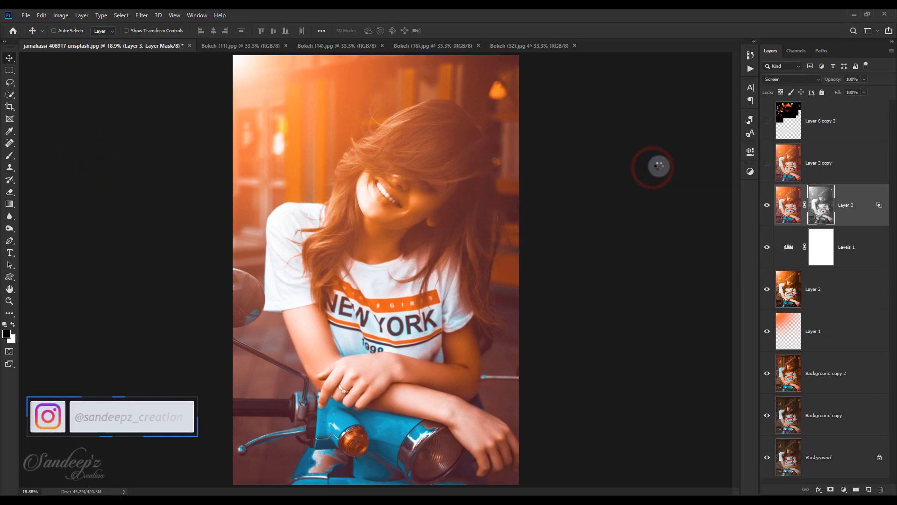
Show Layer 3 copy again and set its blend mode to Multiply for burning
left_click(837, 165)
left_click(767, 162)
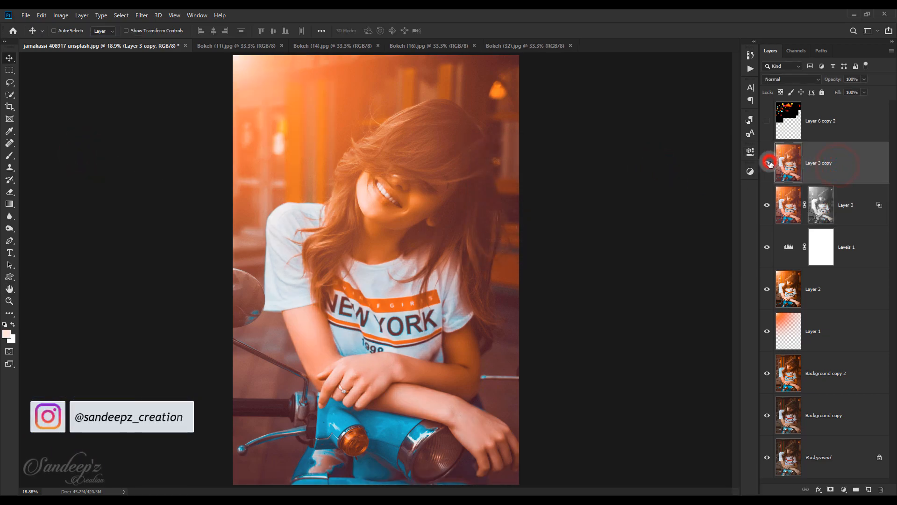
left_click(779, 77)
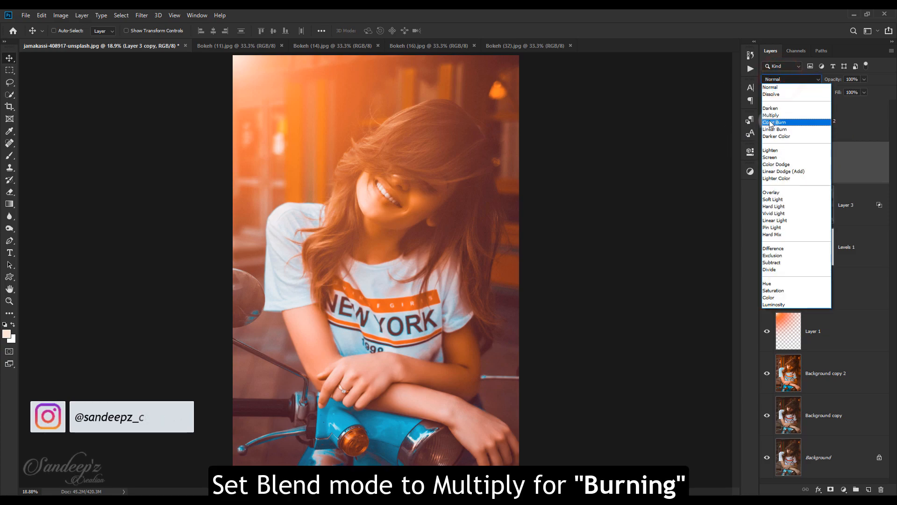
left_click(771, 115)
Limit Layer 3 copy to the dark tones by splitting its Blend If underlying-layer white point toward the shadows
right_click(819, 163)
left_click(757, 114)
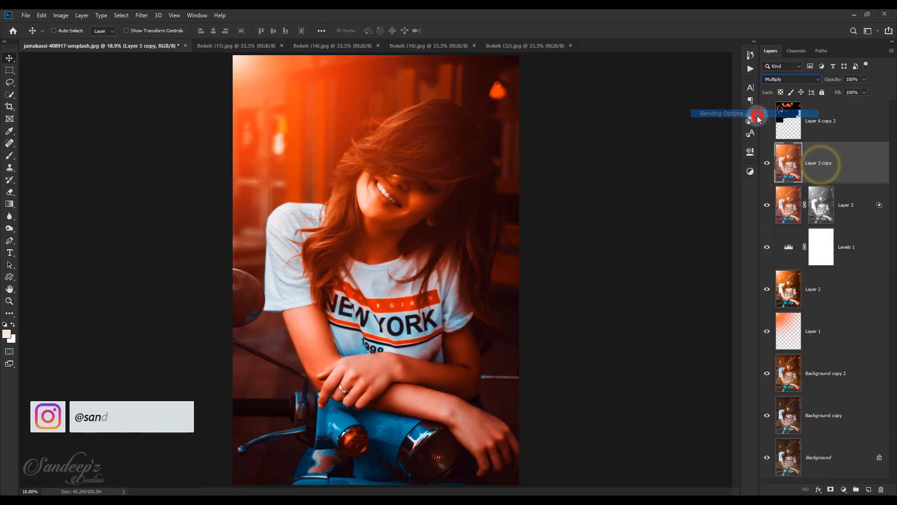
left_click_drag(765, 276, 658, 274)
left_click(828, 114)
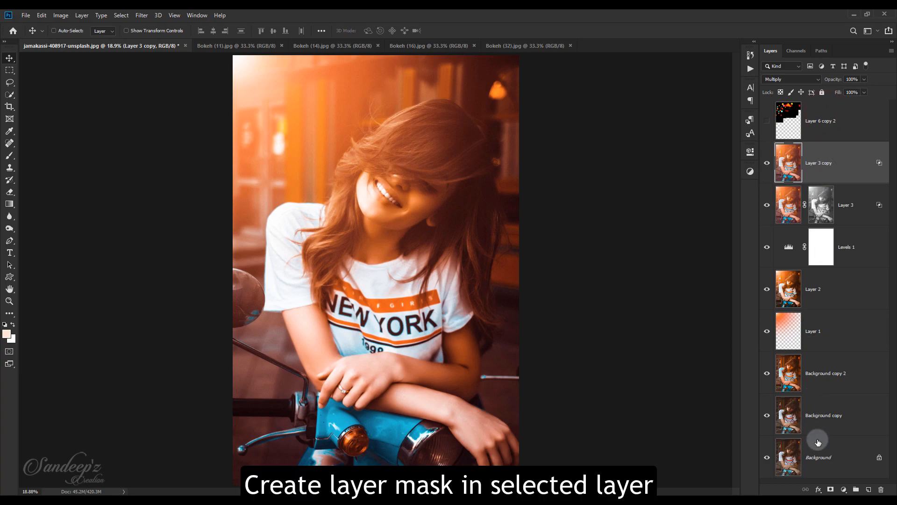
Add a layer mask to Layer 3 copy and apply the merged RGB image to it with Invert enabled
left_click(830, 489)
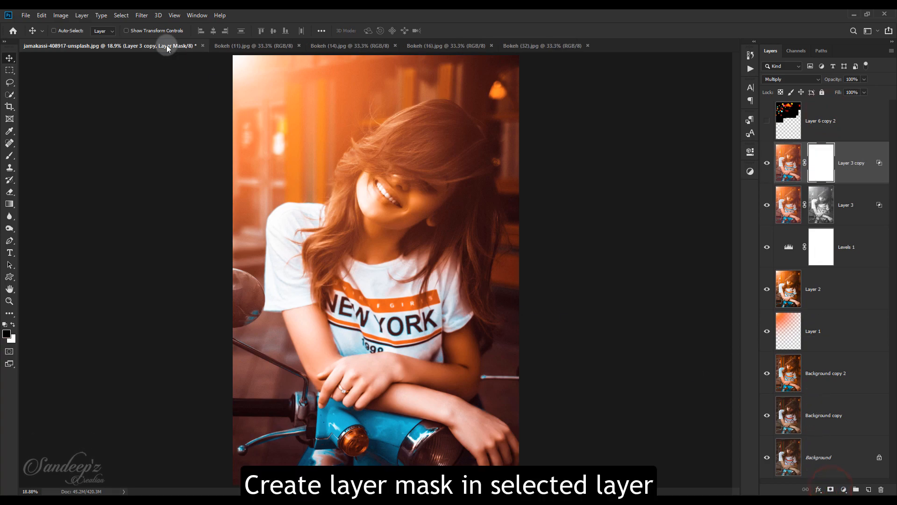
left_click(61, 17)
left_click(72, 149)
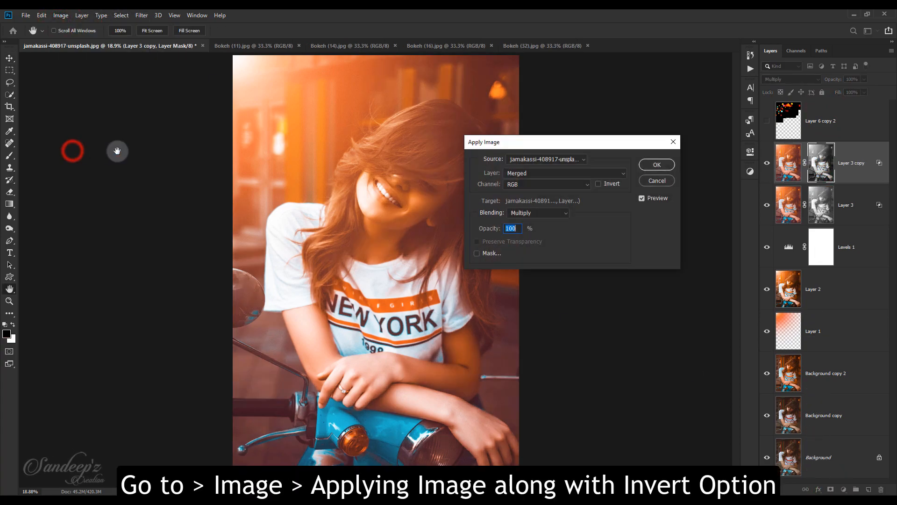
left_click(597, 185)
left_click(657, 165)
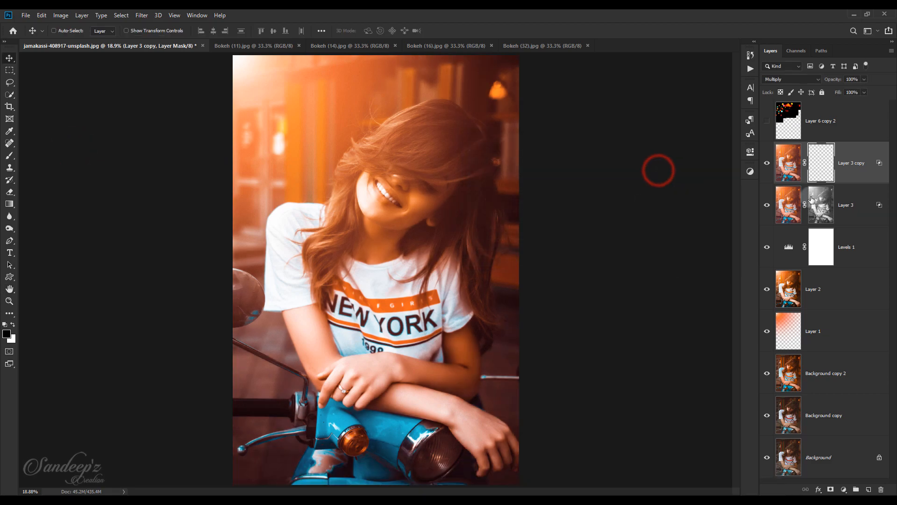
Group Layer 3 and Layer 3 copy, add a mask to the group, and apply the merged image to it with Invert off
left_click(862, 215, "ctrl")
key("ctrl+g")
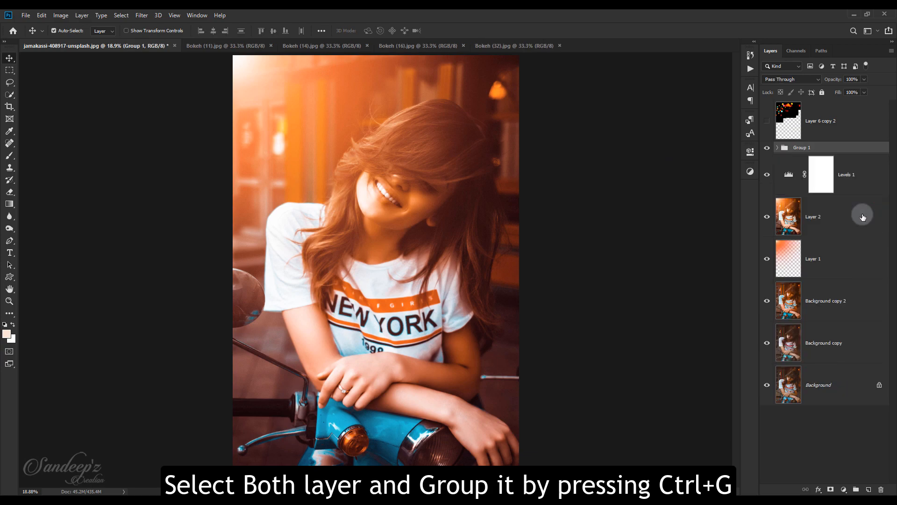
left_click(830, 488)
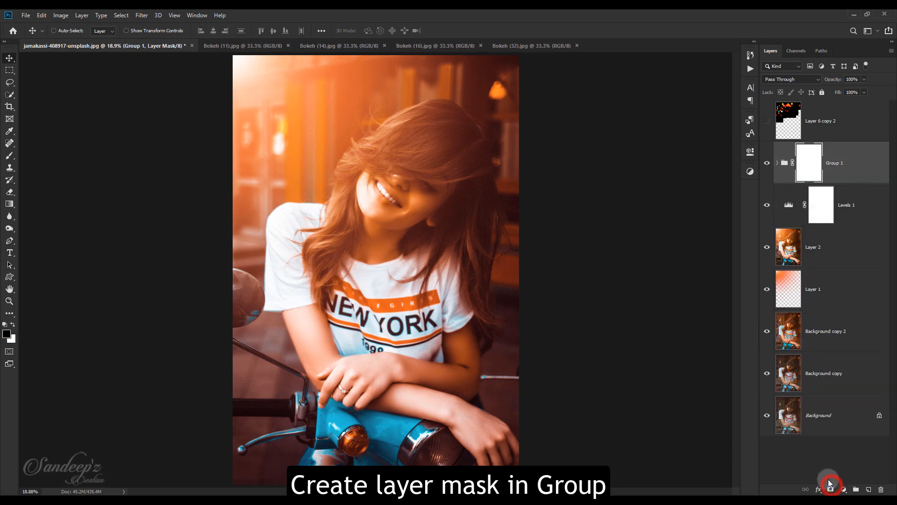
left_click(58, 17)
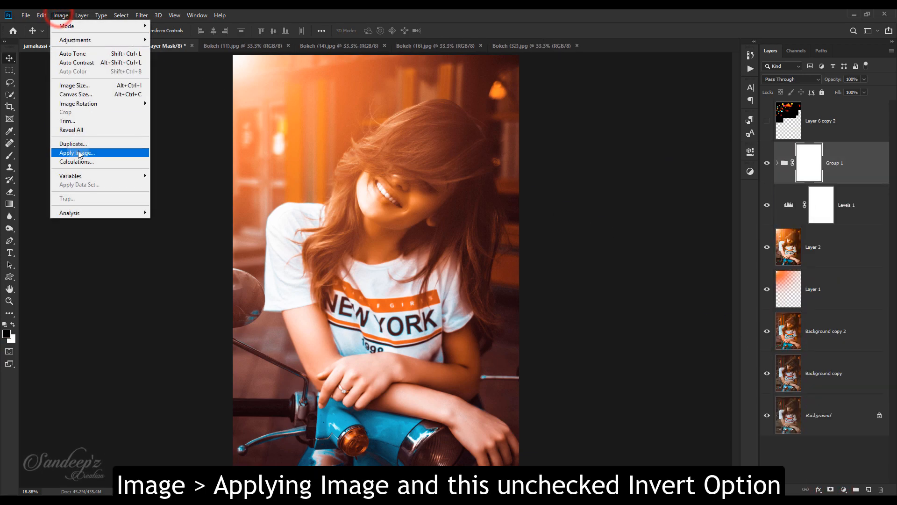
left_click(78, 154)
left_click(598, 184)
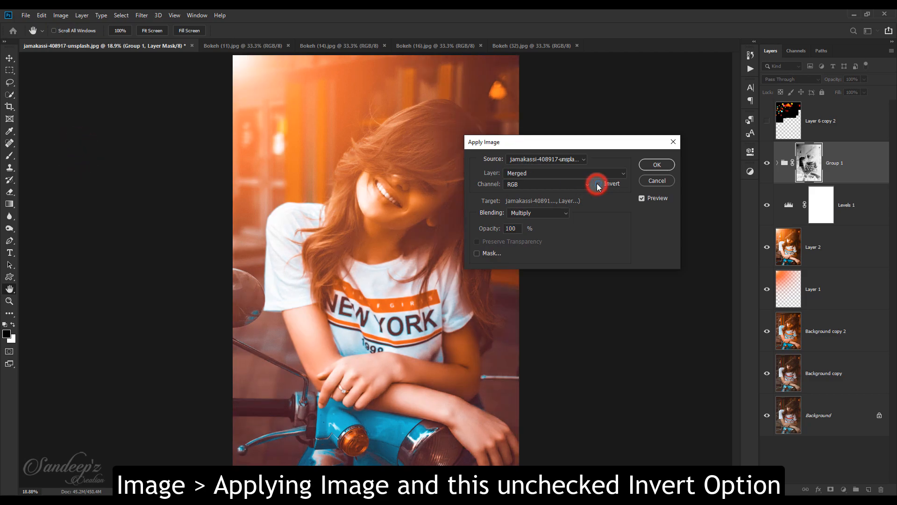
left_click(656, 165)
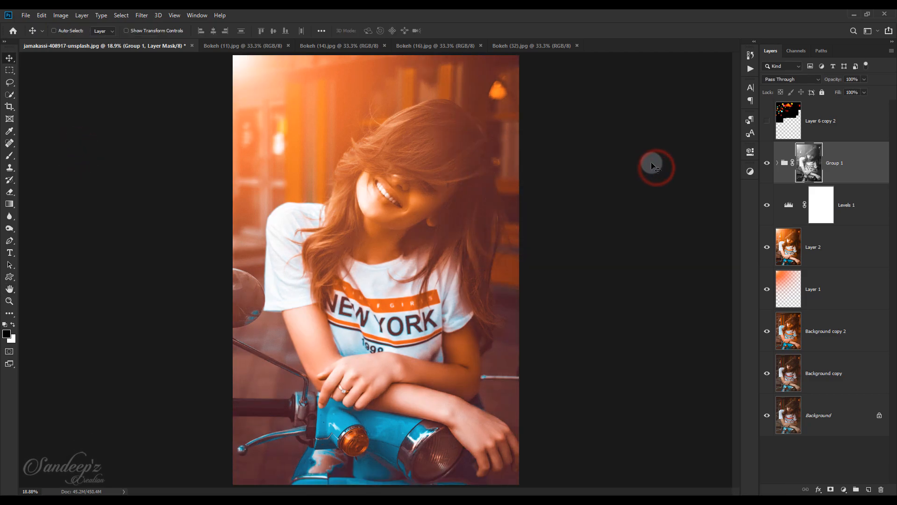
Toggle Group 1's visibility several times to compare the portrait with and without the dodge and burn
left_click(767, 163)
left_click(767, 163)
left_click(766, 163)
left_click(767, 163)
left_click(766, 163)
left_click(766, 163)
Show the bokeh layer again and add a Gradient Map adjustment above it using the violet-to-orange preset
left_click(767, 123)
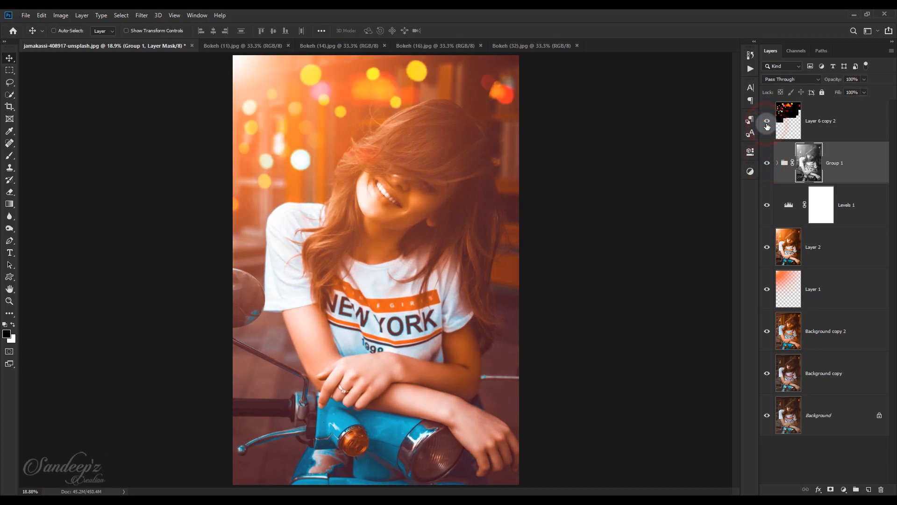
left_click(839, 114)
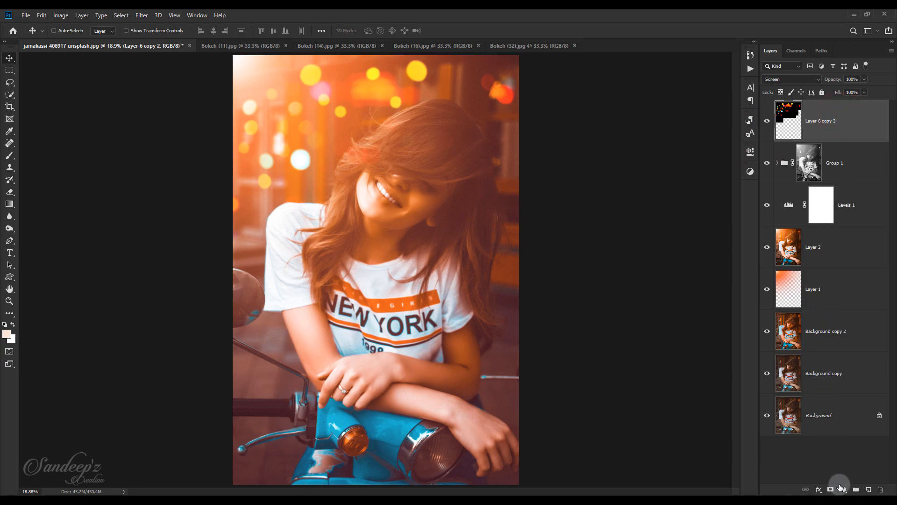
left_click(841, 488)
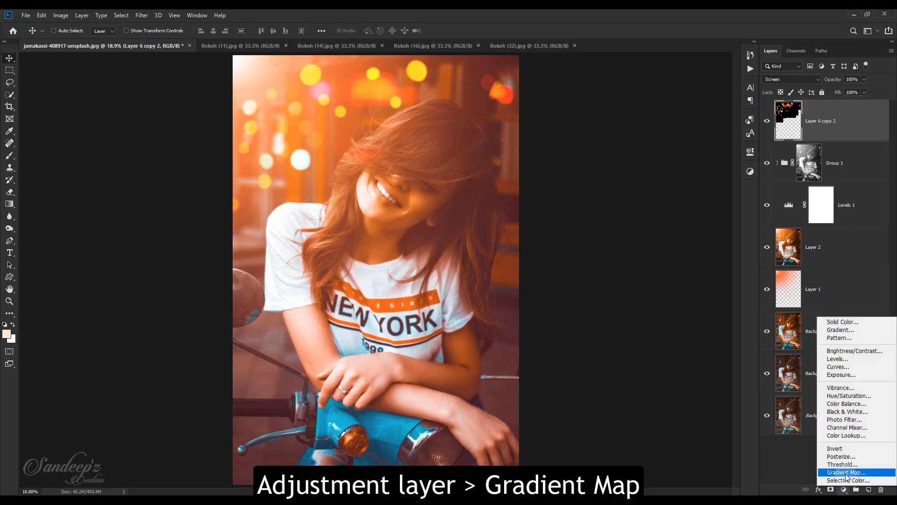
left_click(846, 472)
left_click(672, 184)
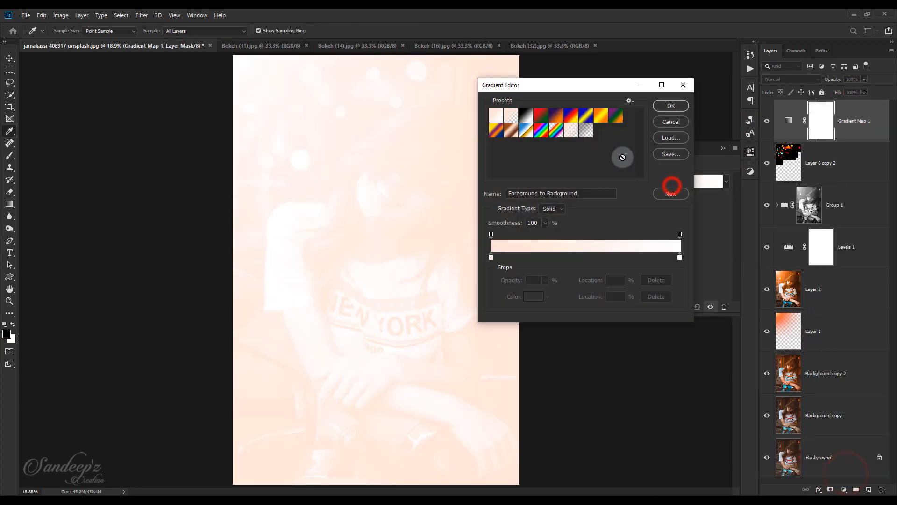
left_click(556, 117)
left_click(668, 106)
left_click(723, 148)
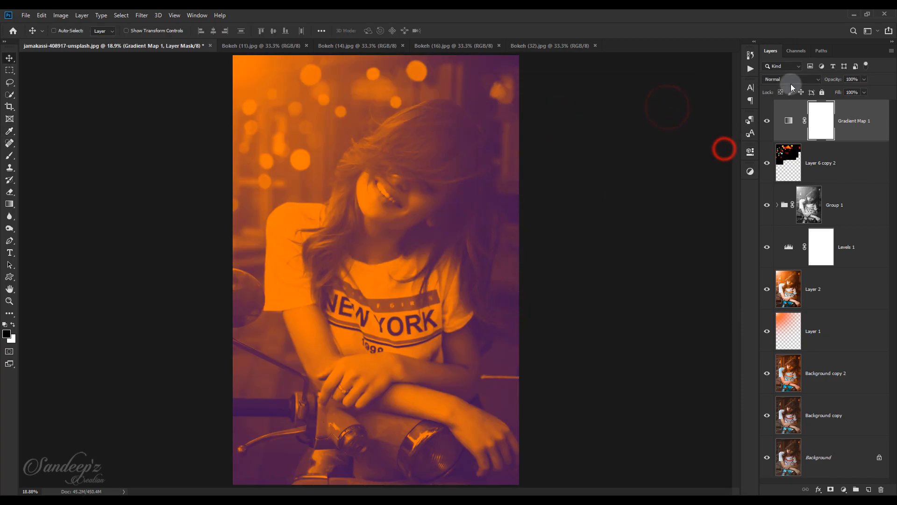
Set the Gradient Map layer's blend mode to Soft Light and its opacity to 14%
left_click(791, 79)
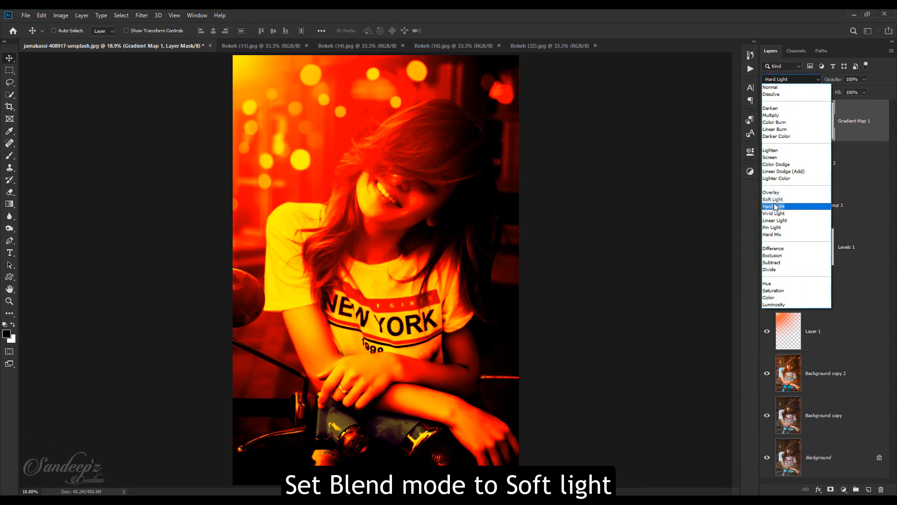
left_click(773, 200)
left_click_drag(833, 79, 743, 84)
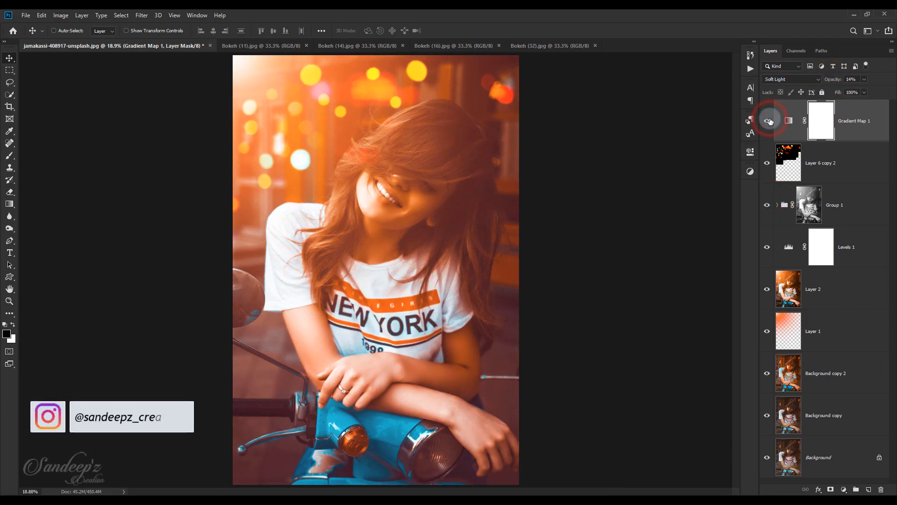
Add a Curves adjustment that raises the RGB midtones for hair highlights, and fill its layer mask with black
left_click(844, 490)
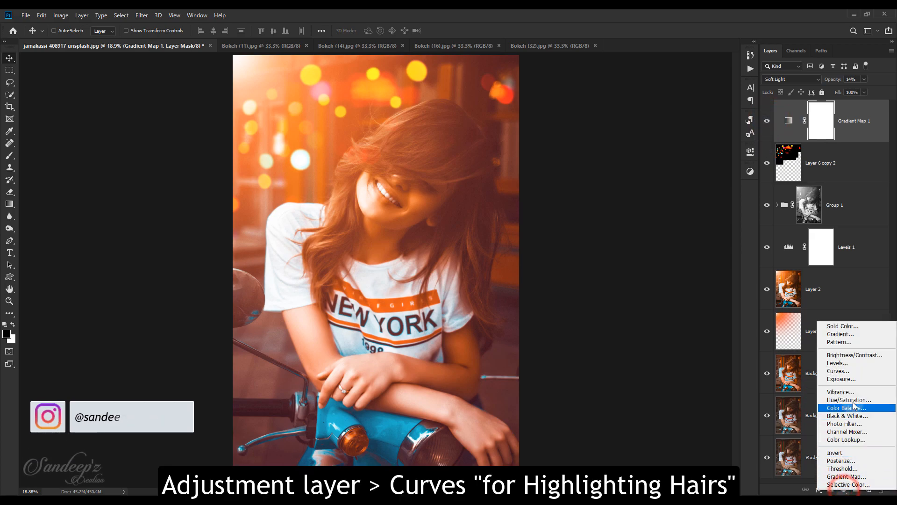
left_click(839, 370)
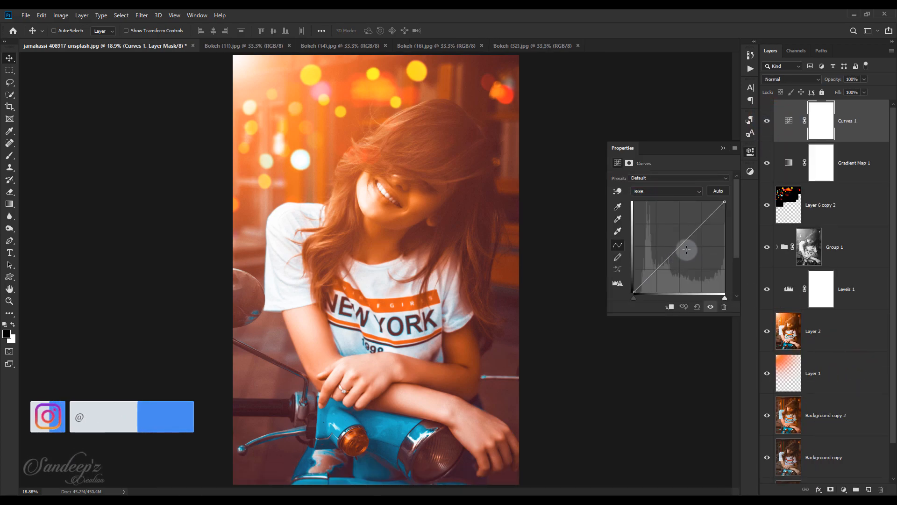
left_click_drag(683, 248, 672, 233)
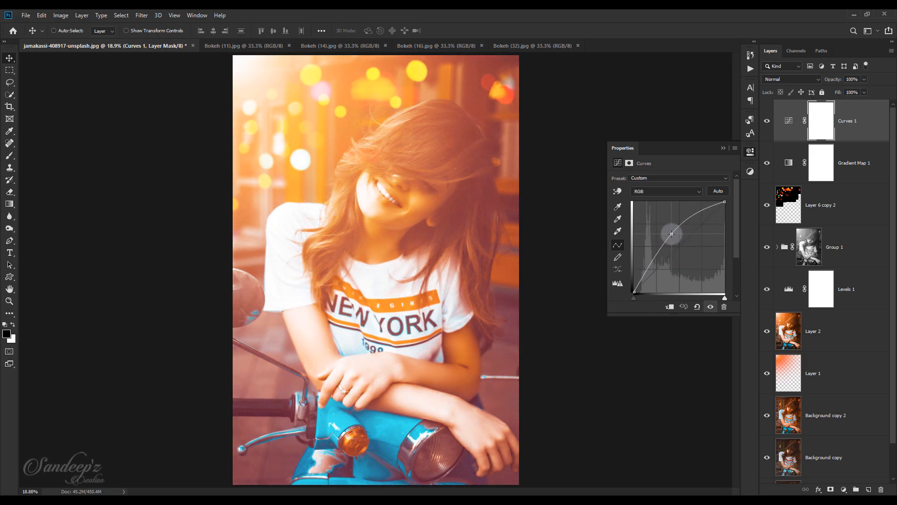
left_click(722, 149)
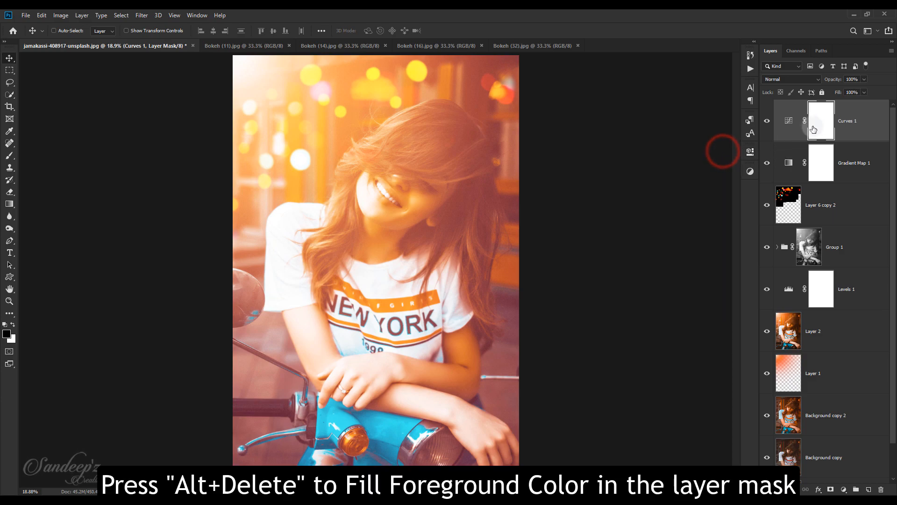
key("alt+Delete")
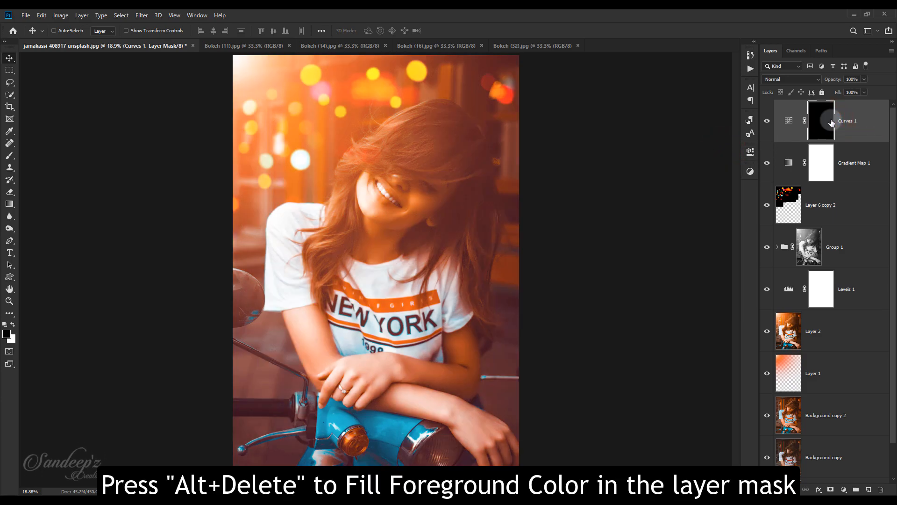
Paint the hair highlight above the shirt's left sleeve on the Curves 1 mask with a white 200 px brush
left_click(9, 154)
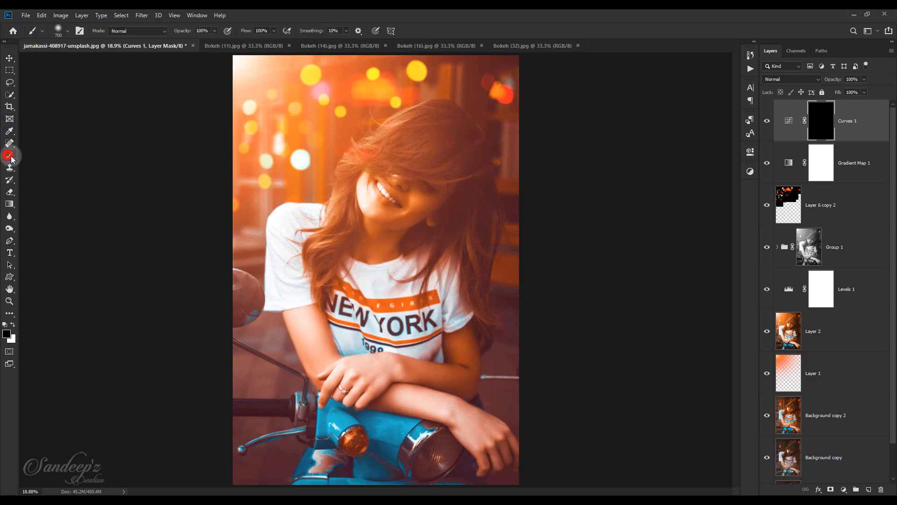
left_click(13, 323)
key("bracketleft")
key("bracketleft")
key("bracketleft")
key("bracketleft")
key("bracketleft")
key("bracketleft")
key("bracketleft")
left_click(320, 236)
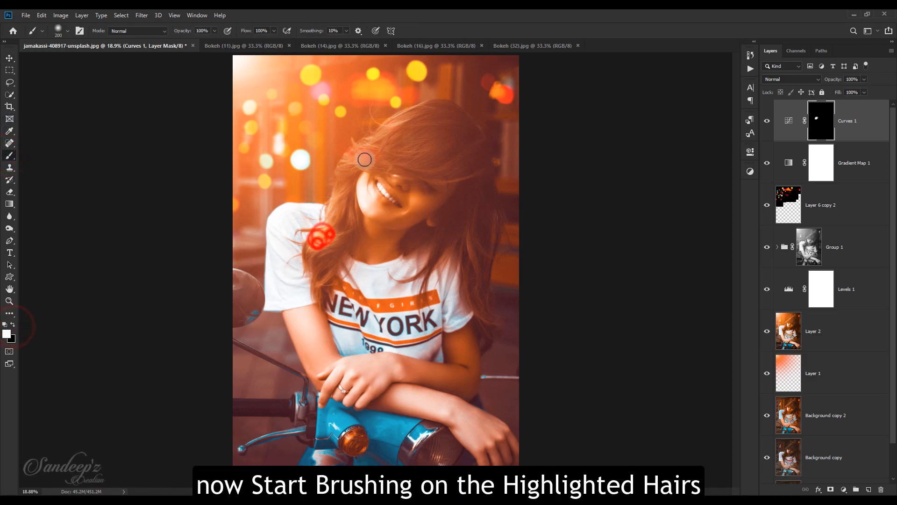
Reduce the brush size and flow, and paint white over the highlighted strands at the crown and right side of the hair on the mask
key("bracketleft")
key("bracketleft")
key("bracketleft")
left_click_drag(246, 30, 219, 31)
left_click(400, 123)
left_click_drag(469, 231, 478, 299)
left_click_drag(475, 212, 477, 243)
left_click_drag(476, 245, 490, 259)
key("bracketleft")
key("bracketleft")
key("bracketleft")
key("bracketleft")
key("bracketleft")
left_click_drag(473, 145, 419, 174)
Set the brush flow to 4% and softly paint the fringe, crown and left strands of the hair on the Curves 1 mask
left_click_drag(246, 30, 238, 33)
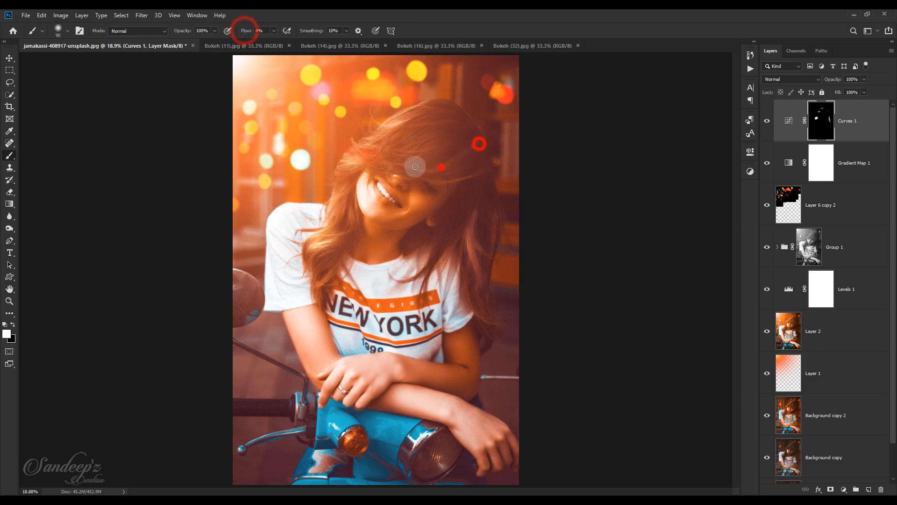
left_click_drag(463, 177, 425, 153)
left_click_drag(429, 120, 430, 146)
key("bracketright")
key("bracketright")
left_click_drag(362, 162, 344, 164)
left_click_drag(337, 202, 314, 255)
Set the Curves 1 layer's opacity to 56% and toggle its visibility to compare the hair highlights
left_click_drag(833, 80, 801, 80)
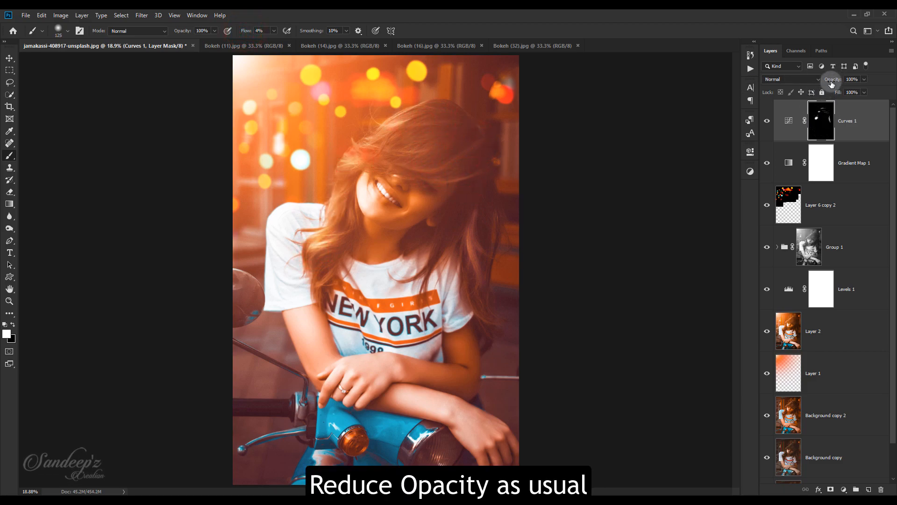
left_click_drag(514, 116, 510, 116)
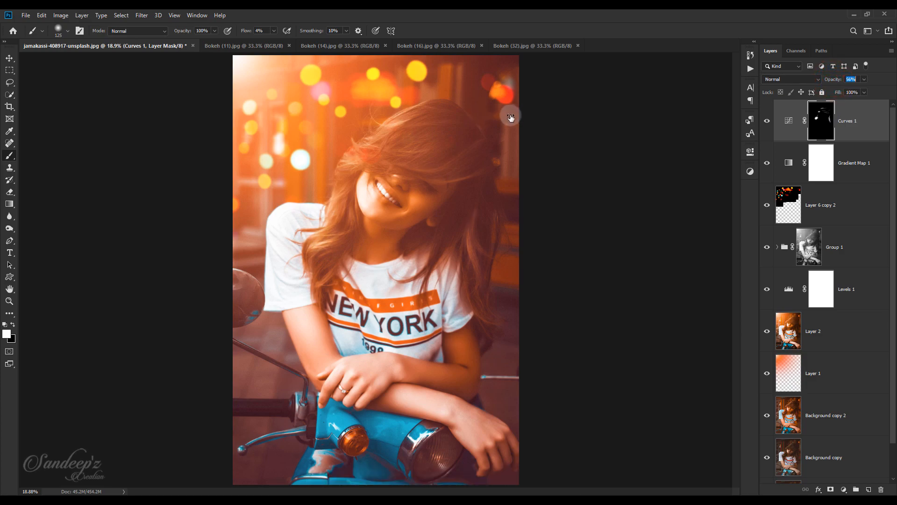
left_click(766, 122)
left_click(766, 123)
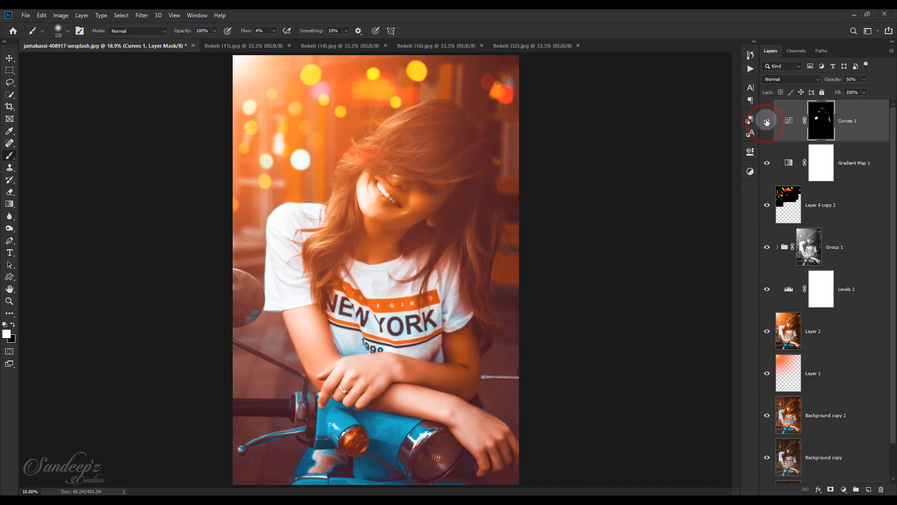
Create a blank layer above Curves 1 and paint a black vignette around the photo's edges with an 1800 px brush at 100% flow
left_click(857, 127)
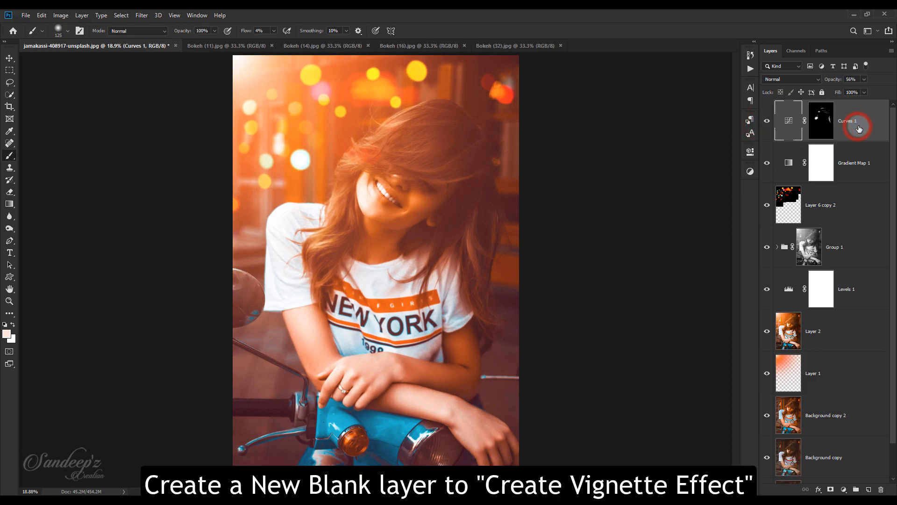
left_click(868, 489)
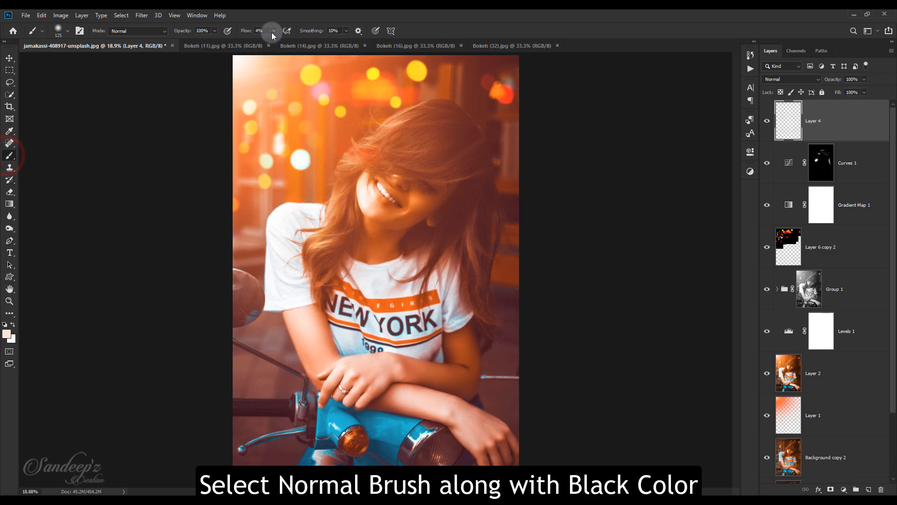
left_click(5, 324)
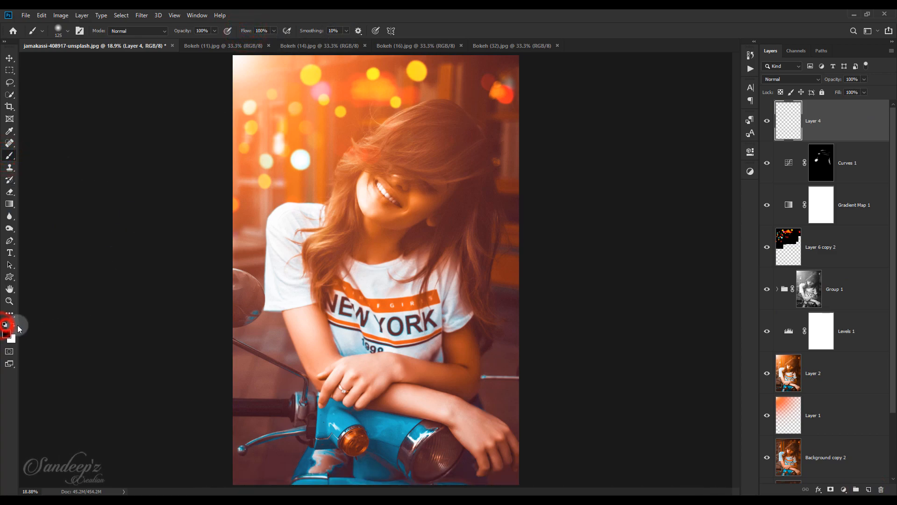
key("ctrl+minus")
key("ctrl+minus")
key("ctrl+minus")
key("ctrl+minus")
key("bracketright")
key("bracketright")
key("bracketright")
key("bracketright")
key("bracketright")
key("bracketright")
key("bracketright")
key("bracketright")
key("bracketright")
key("bracketright")
key("bracketright")
key("bracketright")
key("bracketright")
key("bracketright")
key("bracketright")
key("bracketright")
key("bracketright")
key("bracketright")
key("bracketright")
key("bracketright")
mouse_move(439, 201)
left_mouse_down()
mouse_move(432, 294)
mouse_move(278, 297)
mouse_move(455, 281)
mouse_move(450, 264)
mouse_move(296, 296)
left_mouse_up()
Set the vignette layer's opacity to 18%, toggling its visibility to compare the photo with and without it
left_click_drag(836, 81, 591, 80)
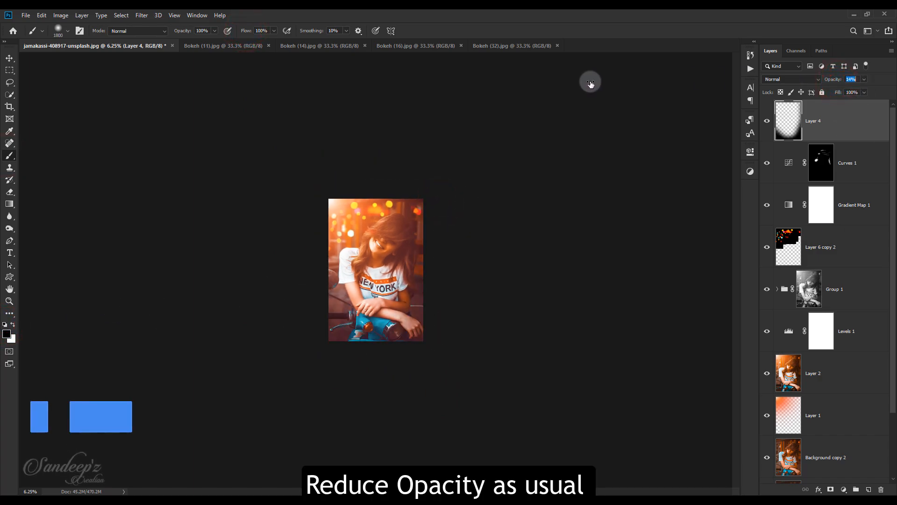
key("ctrl+0")
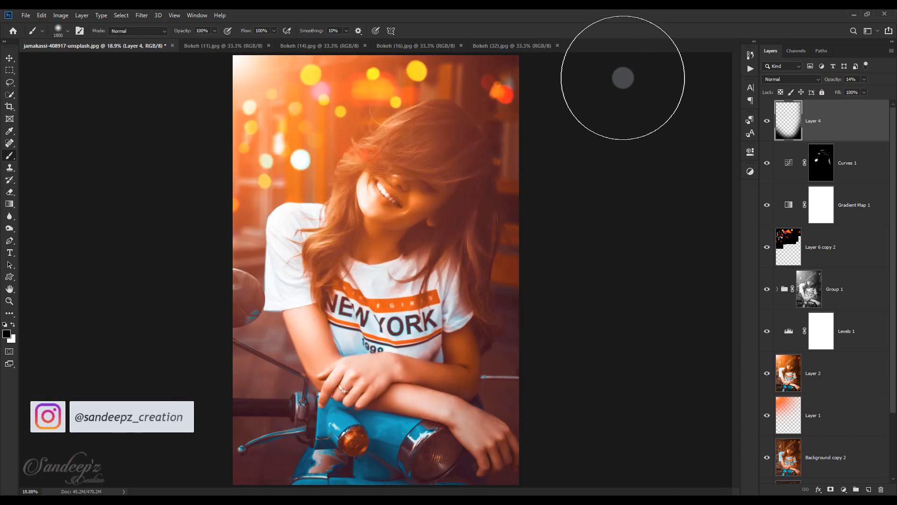
left_click(768, 123)
left_click(769, 122)
left_click(768, 122)
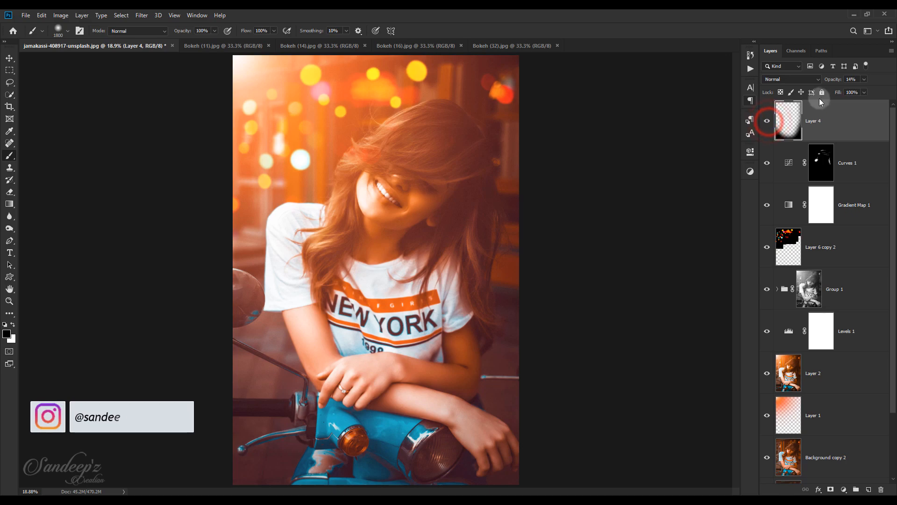
left_click_drag(826, 80, 830, 81)
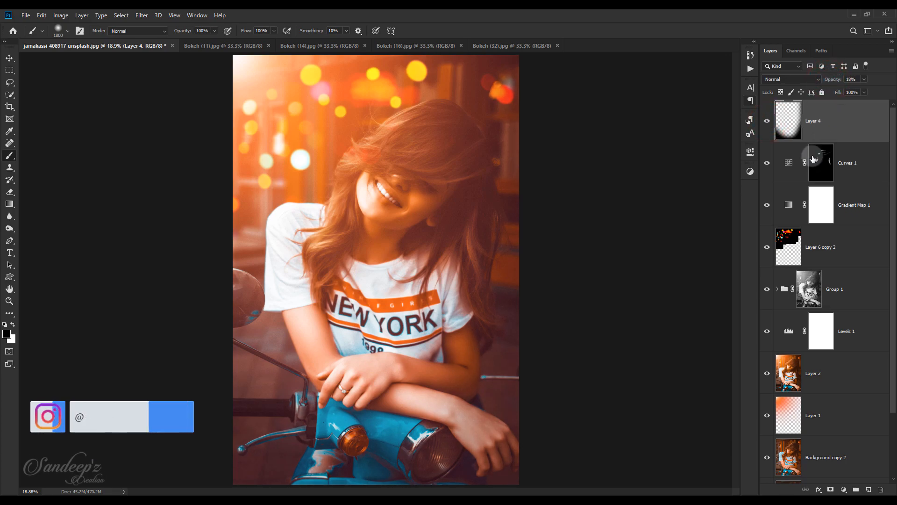
Add a Curves adjustment above the vignette with a midtone anchor point and a slightly raised RGB black point for a matte finish
left_click(844, 490)
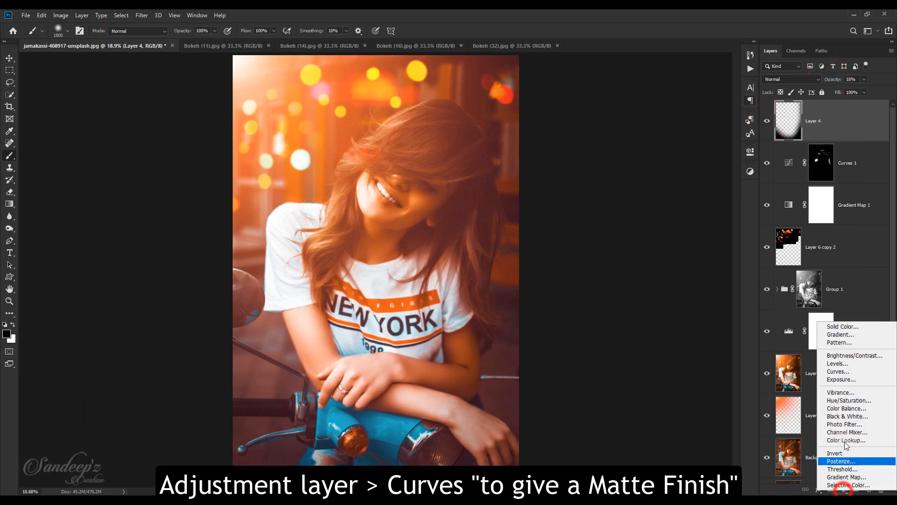
left_click(836, 381)
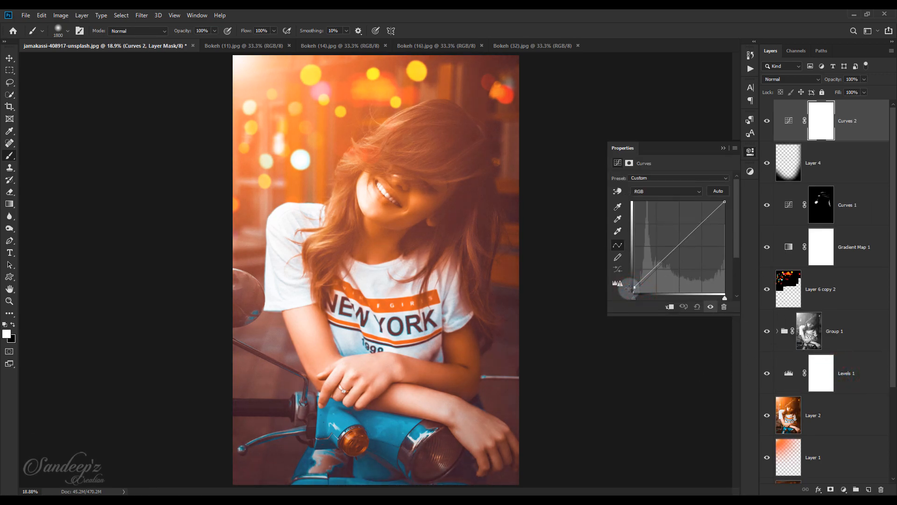
left_click(665, 255)
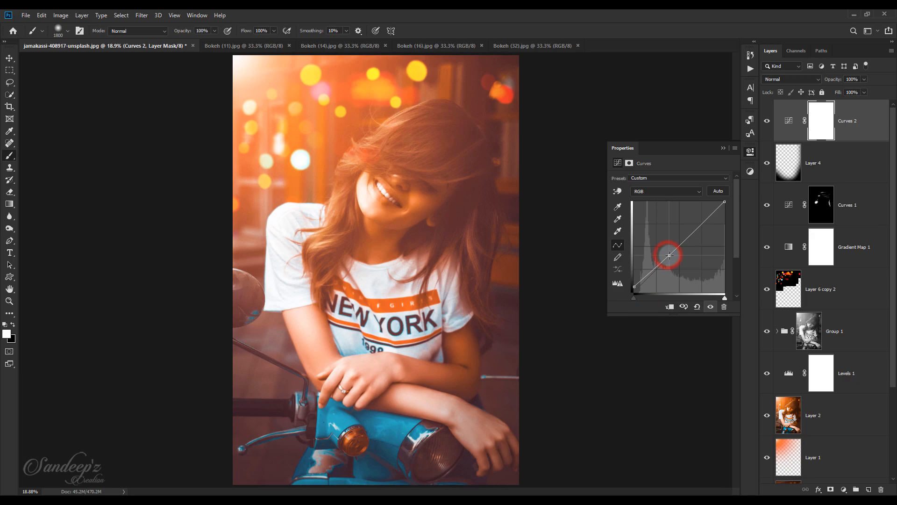
left_click(633, 285)
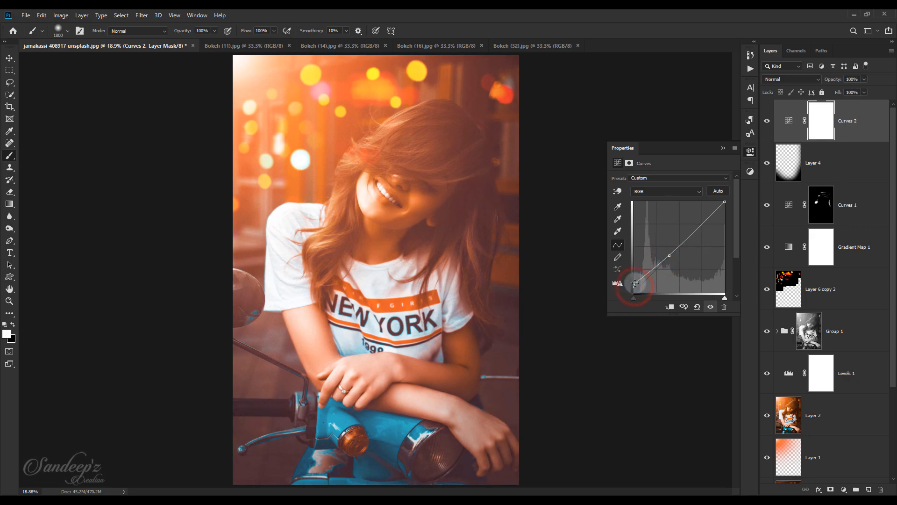
left_click(634, 285)
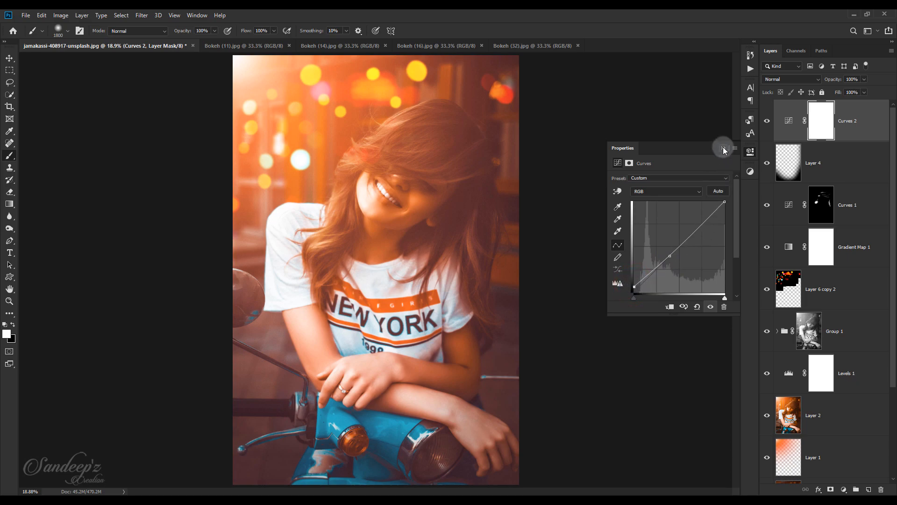
left_click(724, 149)
Add a Brightness/Contrast adjustment above Curves 2 and set its contrast to 8
left_click(844, 487)
left_click(839, 350)
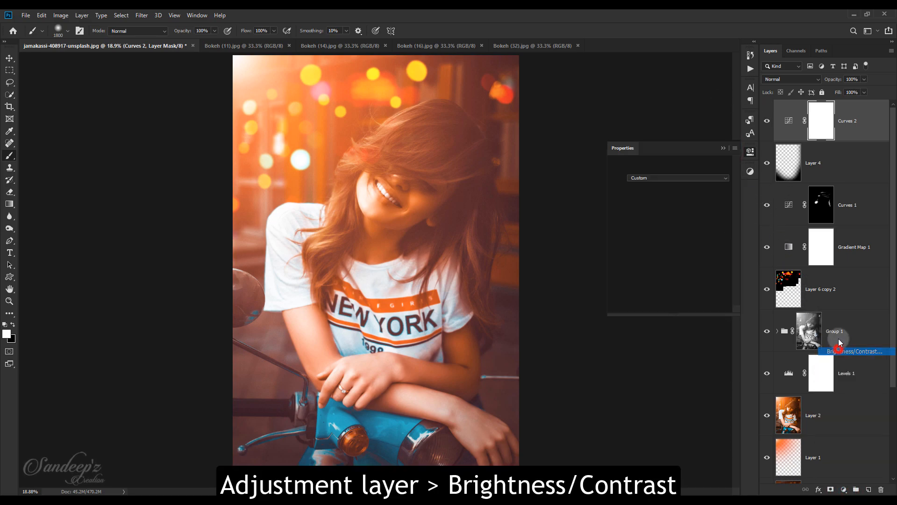
left_click_drag(671, 222, 675, 223)
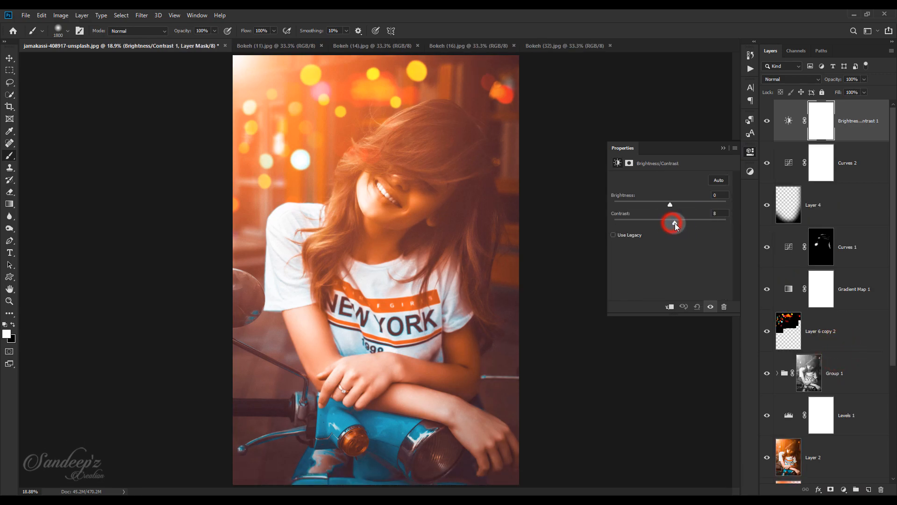
left_click(721, 149)
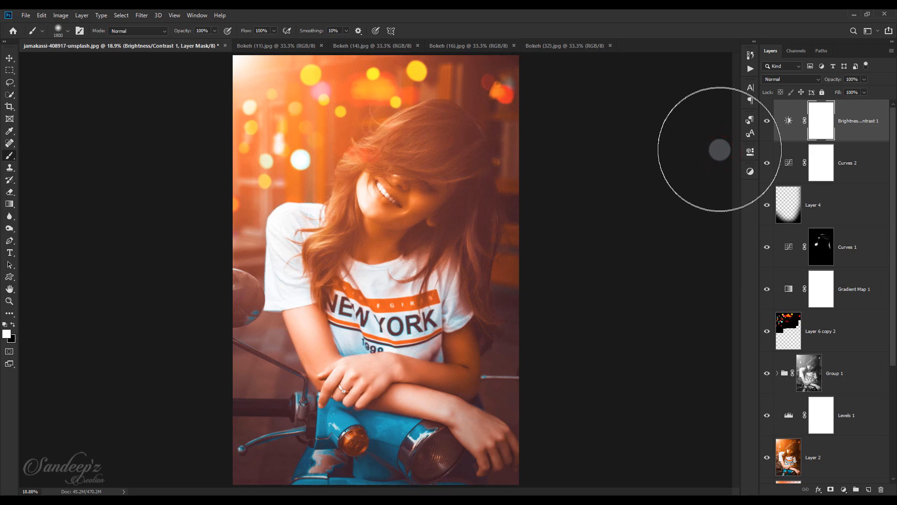
Toggle all layers above Background off and on several times to compare the original portrait with the finished edit
scroll(786, 437, "down", 4)
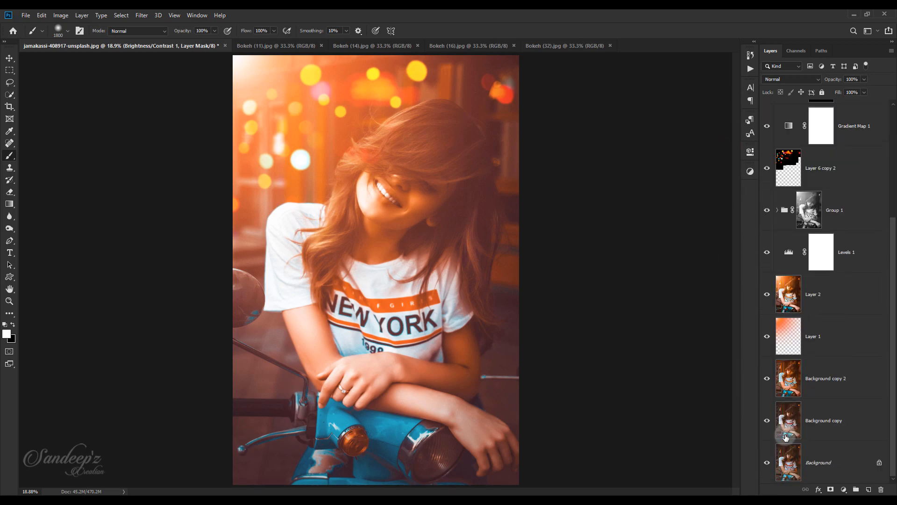
left_click(767, 462, "alt")
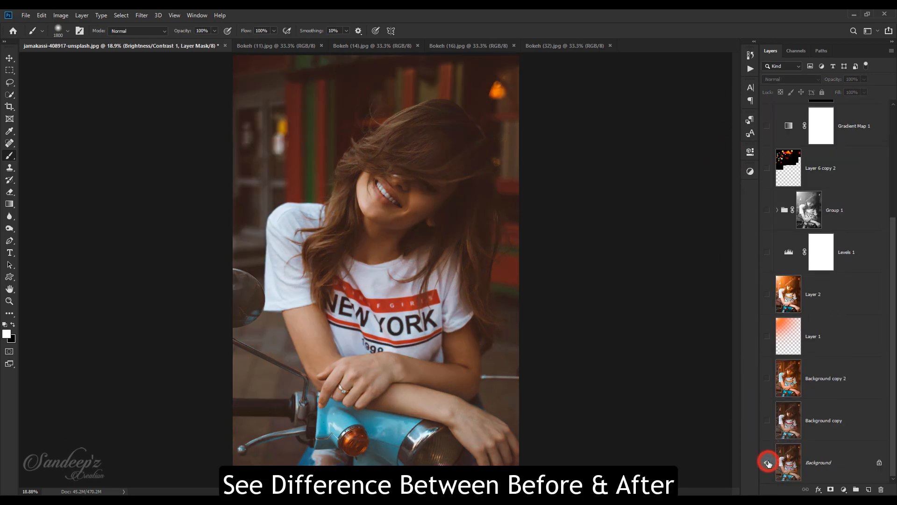
left_click(767, 462, "alt")
left_click(768, 462, "alt")
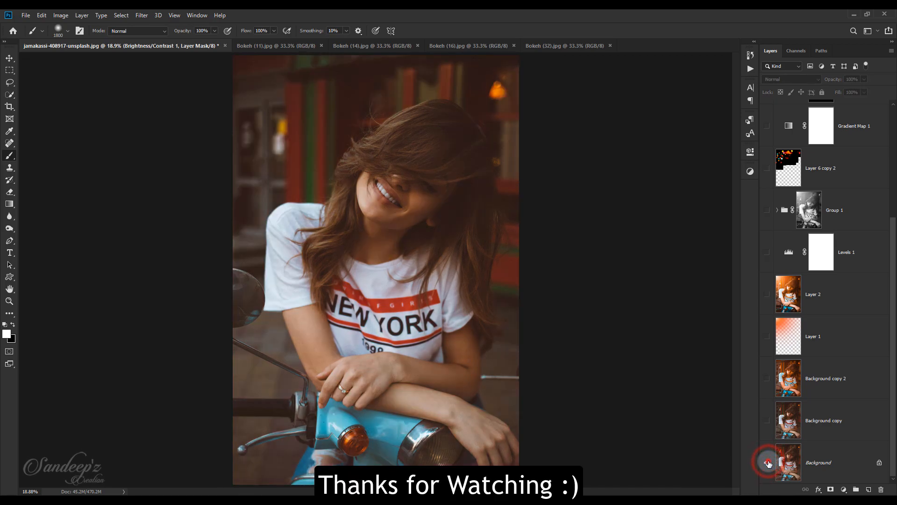
left_click(768, 462, "alt")
left_click(768, 463, "alt")
left_click(767, 463, "alt")
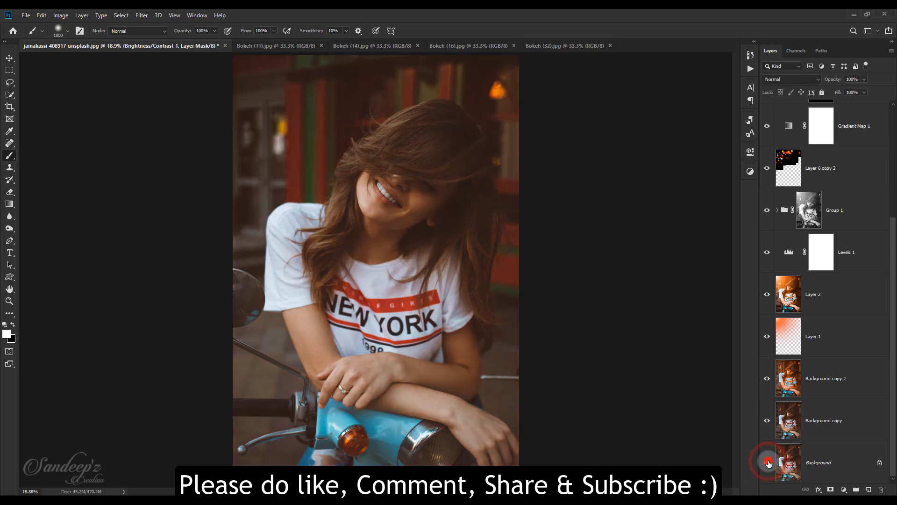
left_click(767, 462, "alt")
left_click(767, 462, "alt")
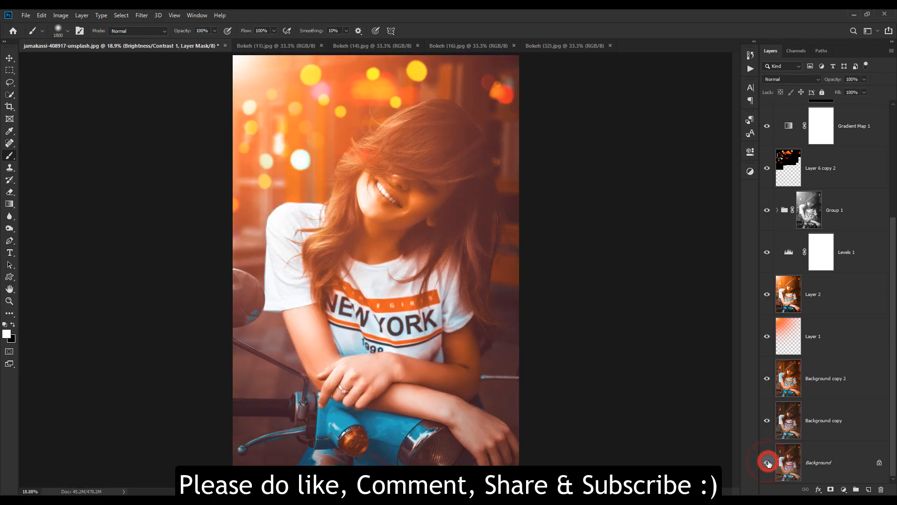
left_click(768, 463, "alt")
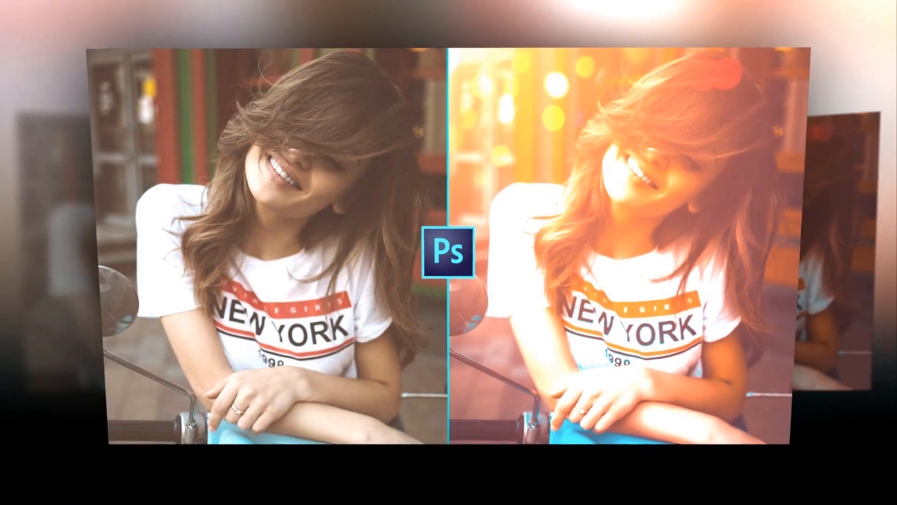